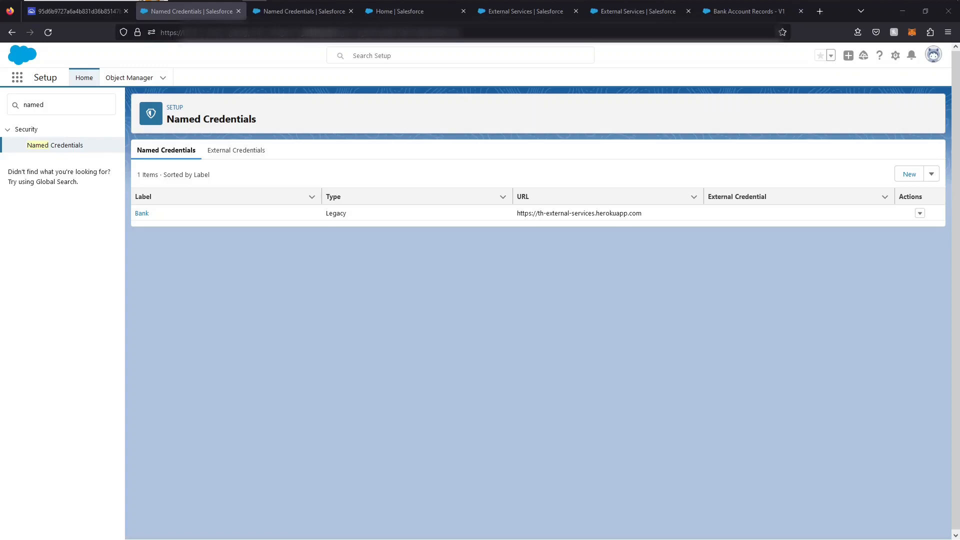
- Examine the URL entered for the Bank named credential in the New Named Credential form
click(932, 179)
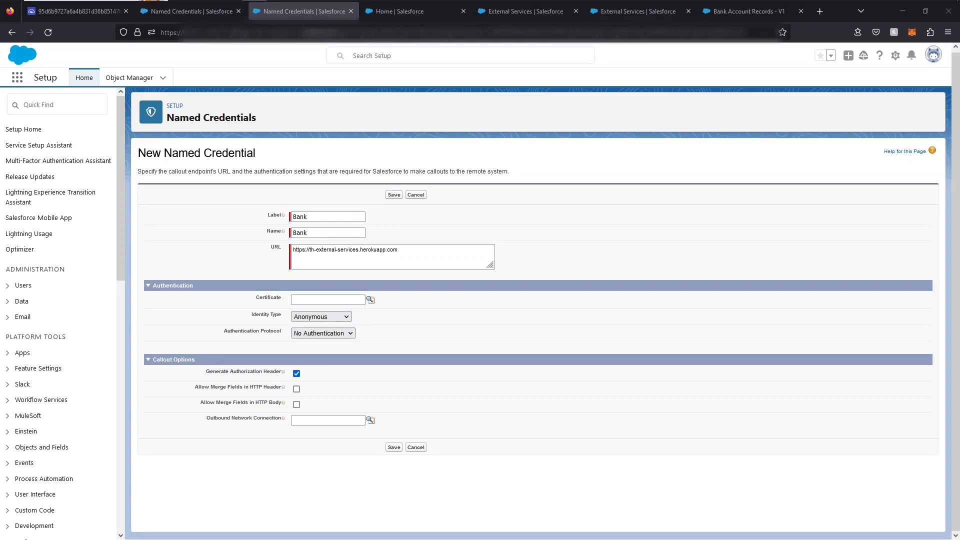
drag(398, 250, 283, 246)
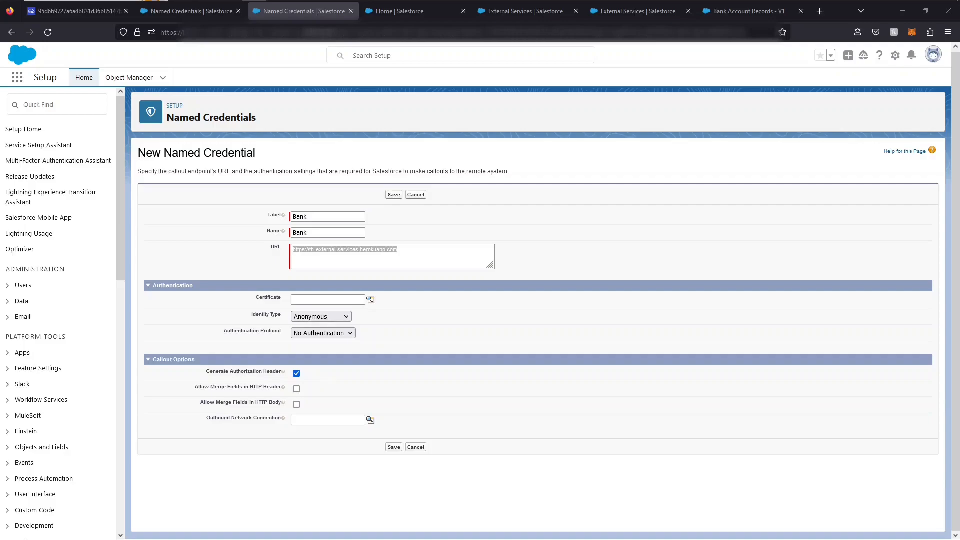
key(ctrl+Tab)
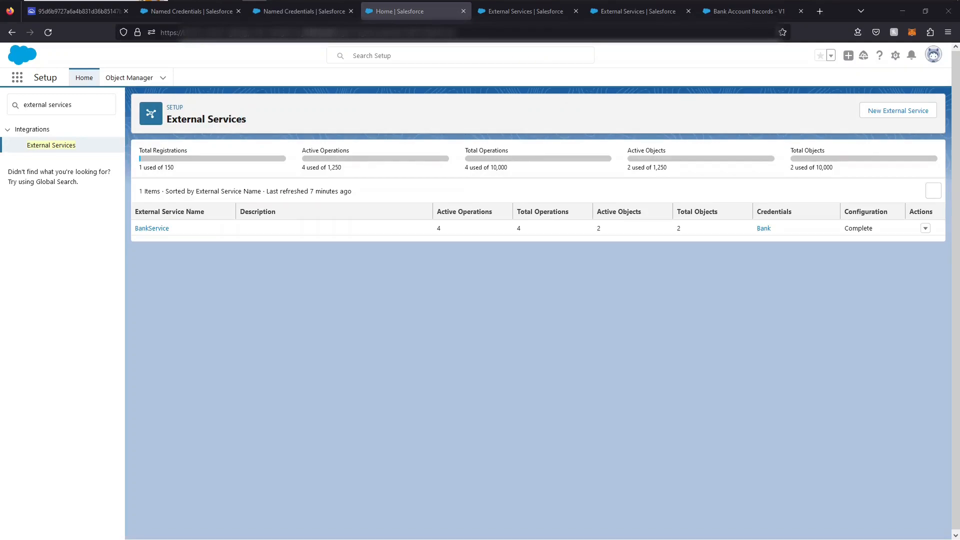
- Start a new external service and name it BankService
click(890, 118)
click(486, 264)
click(887, 461)
text(BankService)
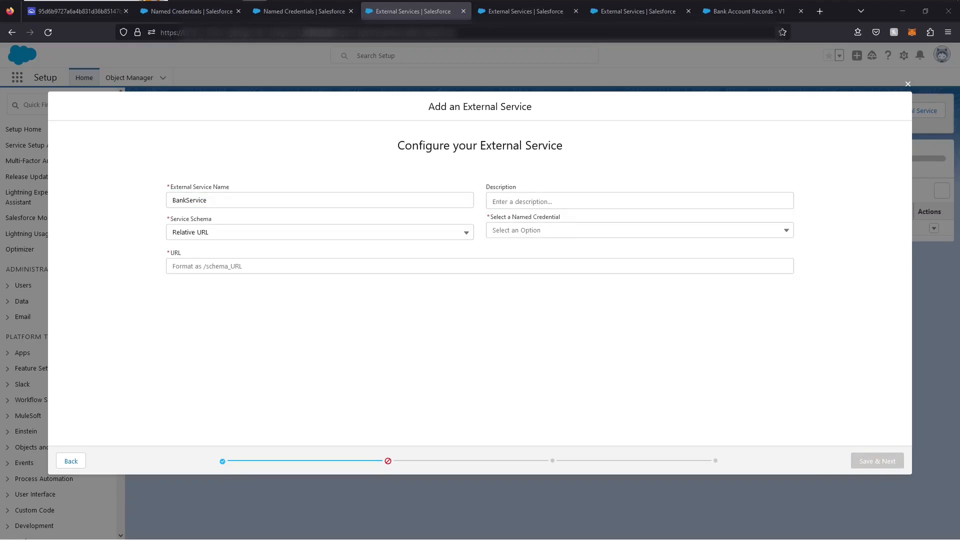
- Assign the Bank named credential to the external service and set its relative schema URL to /accounts/schema
click(590, 233)
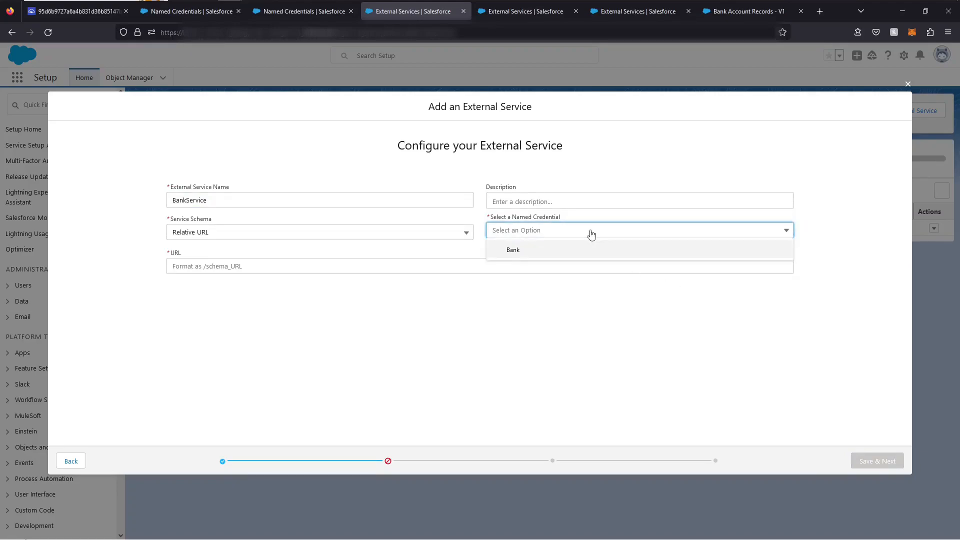
click(514, 252)
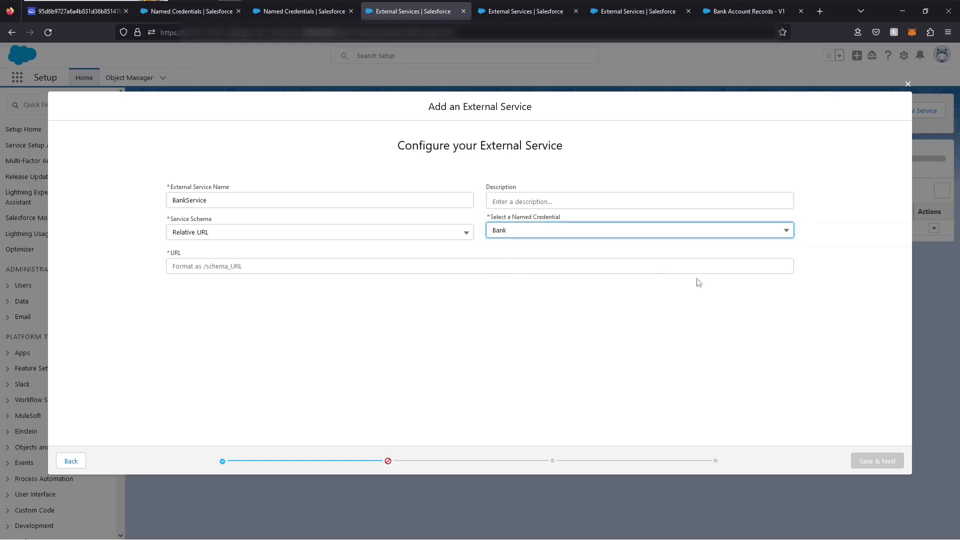
click(209, 266)
text(/accounts/schema)
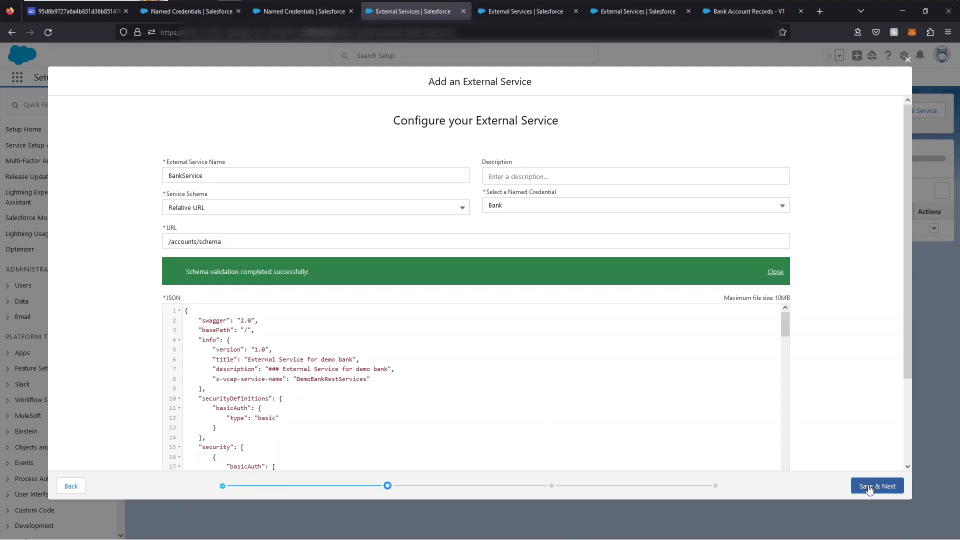
- Save the service configuration and include all the available operations
click(876, 484)
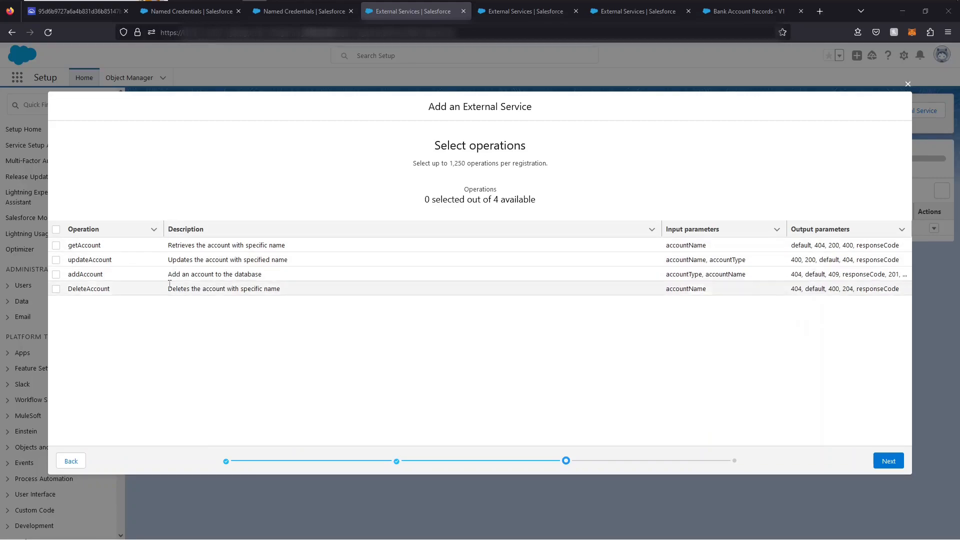
click(56, 229)
click(888, 461)
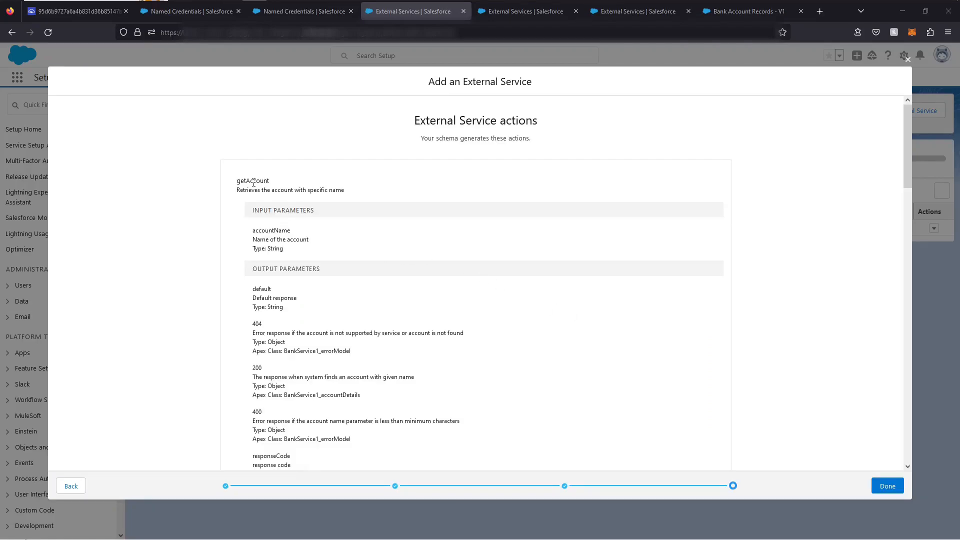
- Examine the input and output parameters of the generated actions, especially the 201 and 409 responses of addAccount
scroll(342, 257, down, 7)
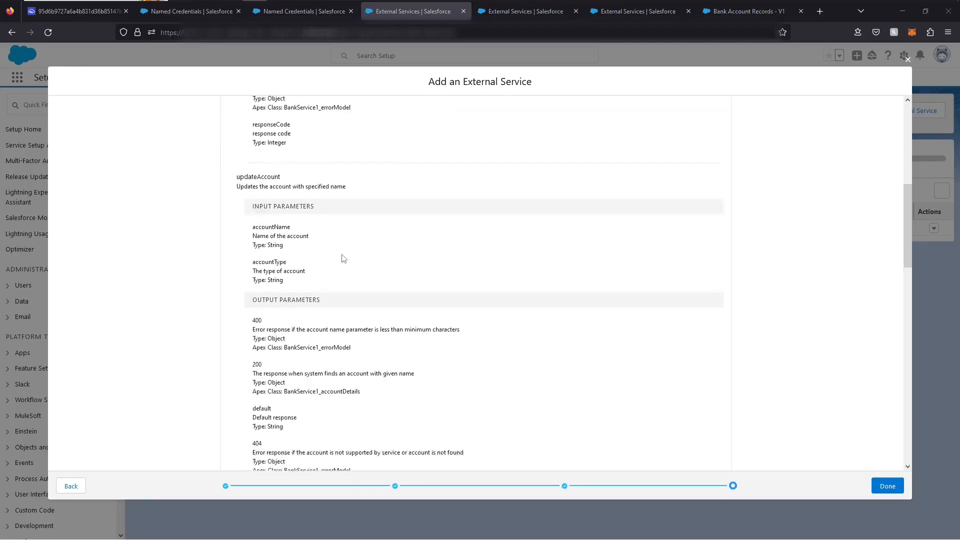
scroll(343, 258, up, 1)
scroll(342, 257, down, 3)
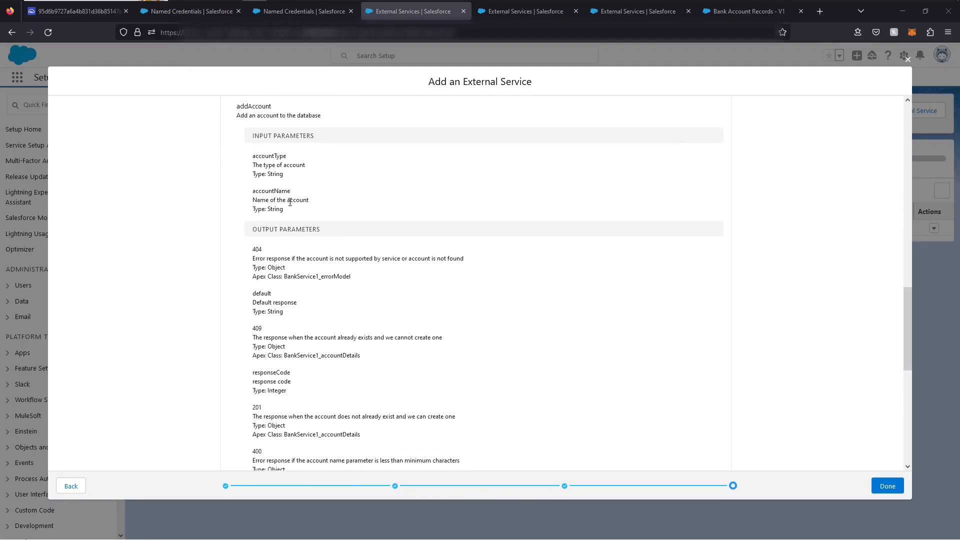
drag(251, 156, 358, 433)
click(358, 384)
scroll(483, 400, down, 2)
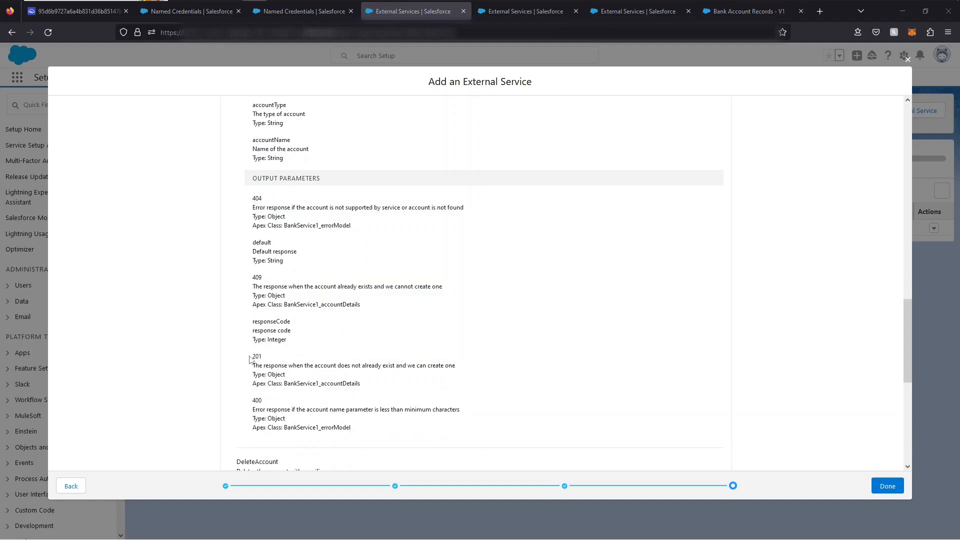
drag(294, 366, 456, 369)
drag(265, 285, 435, 287)
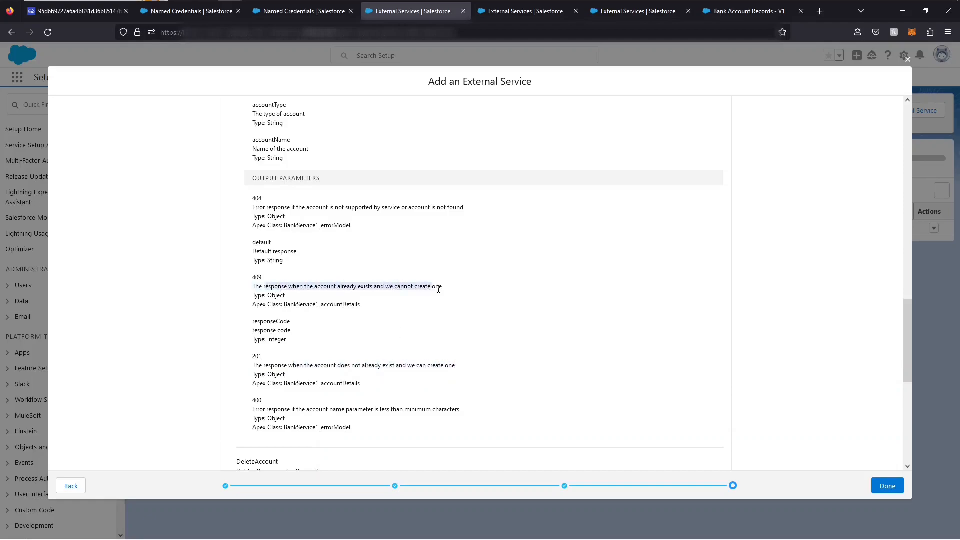
- Finish adding the external service and open the BankService entry in the External Services list
click(887, 486)
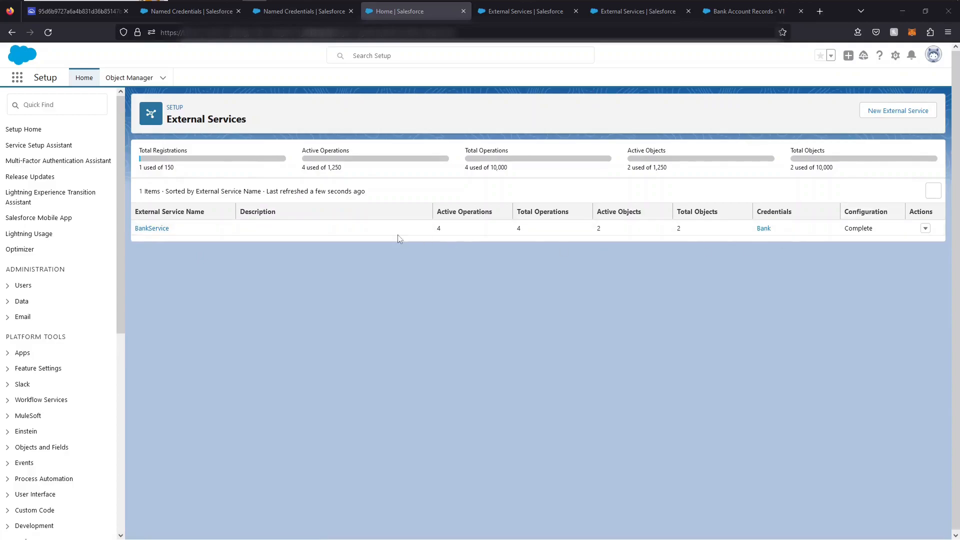
click(152, 228)
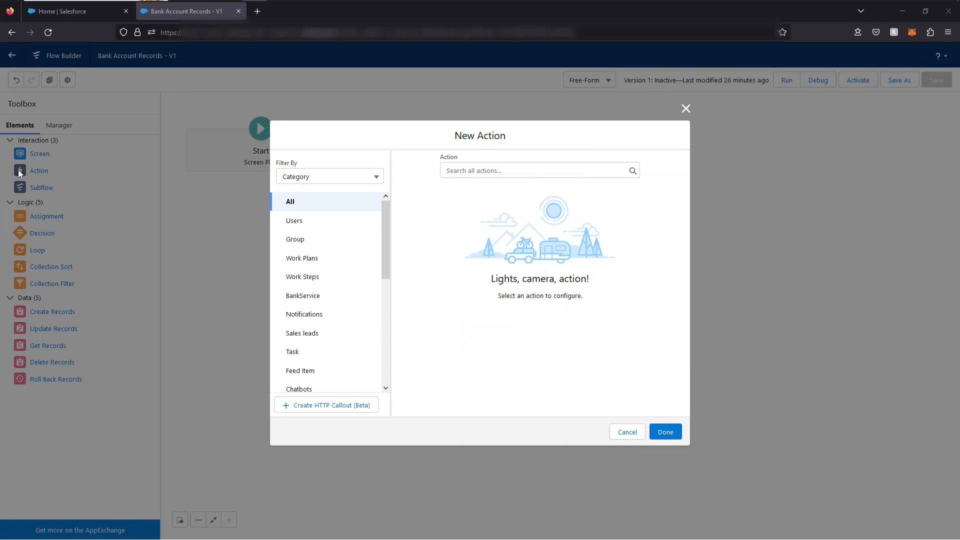
- Filter the flow's New Action choices by type, choose External Service, and look through its actions
click(365, 178)
click(326, 215)
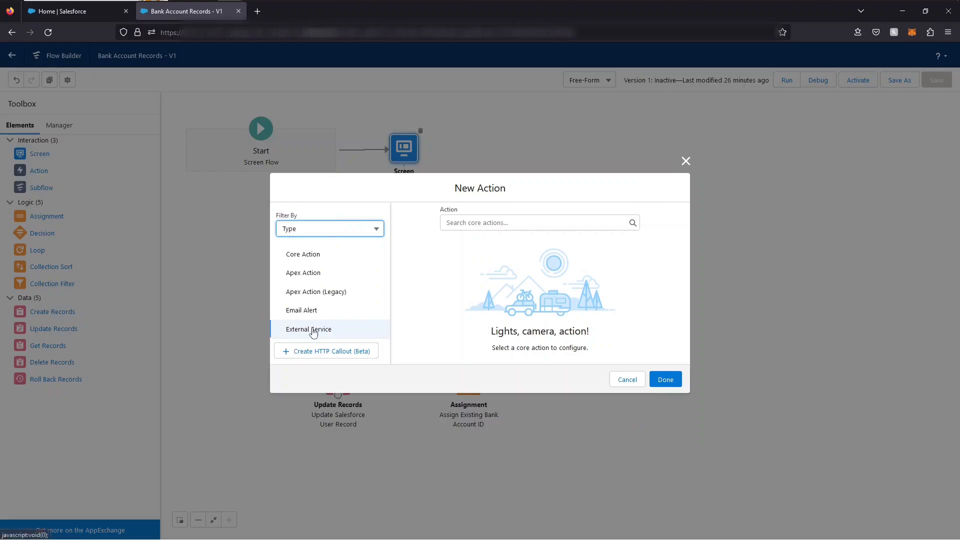
click(313, 330)
click(503, 223)
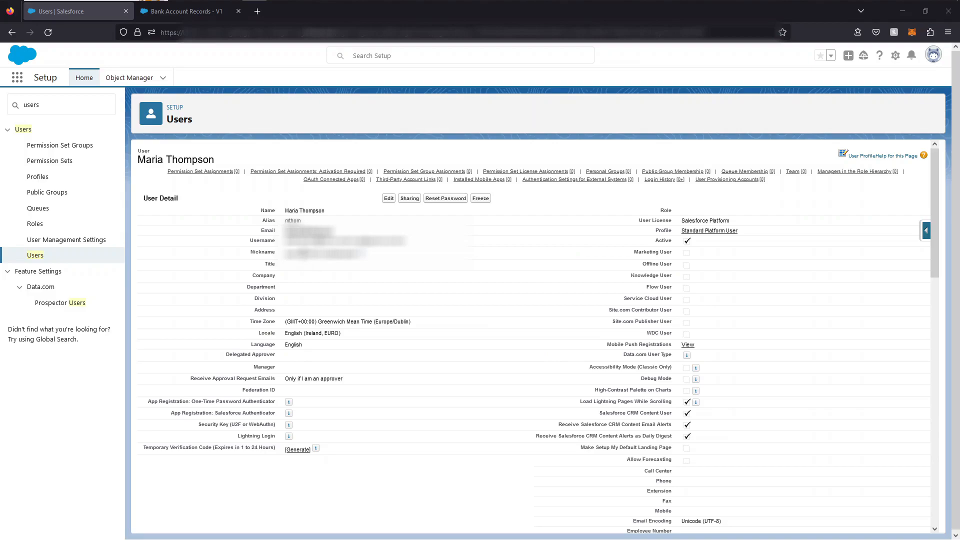
- Examine the name, Account Type and Account ID on the user's detail page
drag(284, 211, 316, 212)
click(327, 215)
scroll(360, 336, down, 5)
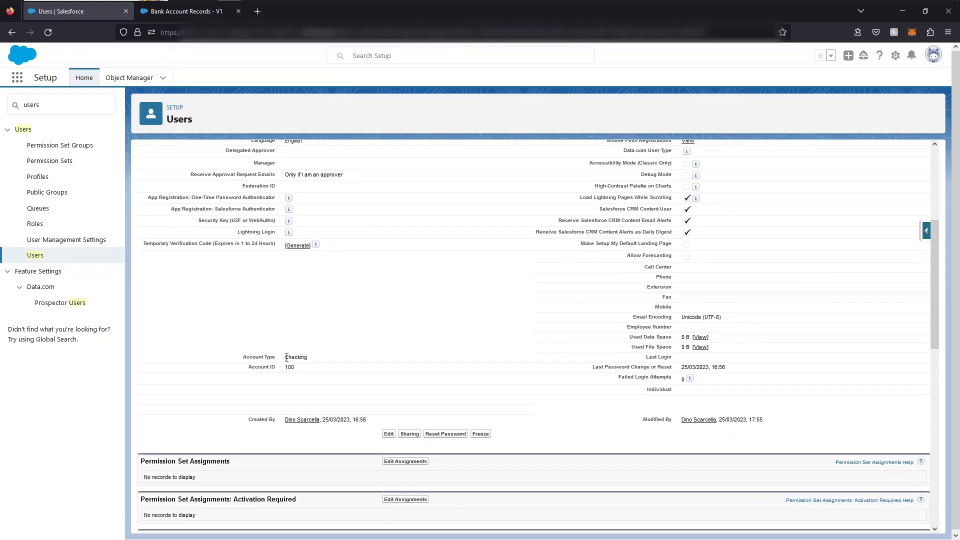
drag(285, 360, 313, 372)
scroll(705, 307, up, 10)
- In the Bank Account Records flow, examine the Bank Account Record screen's two text fields and the Add Bank Account action's inputs
key(ctrl+Tab)
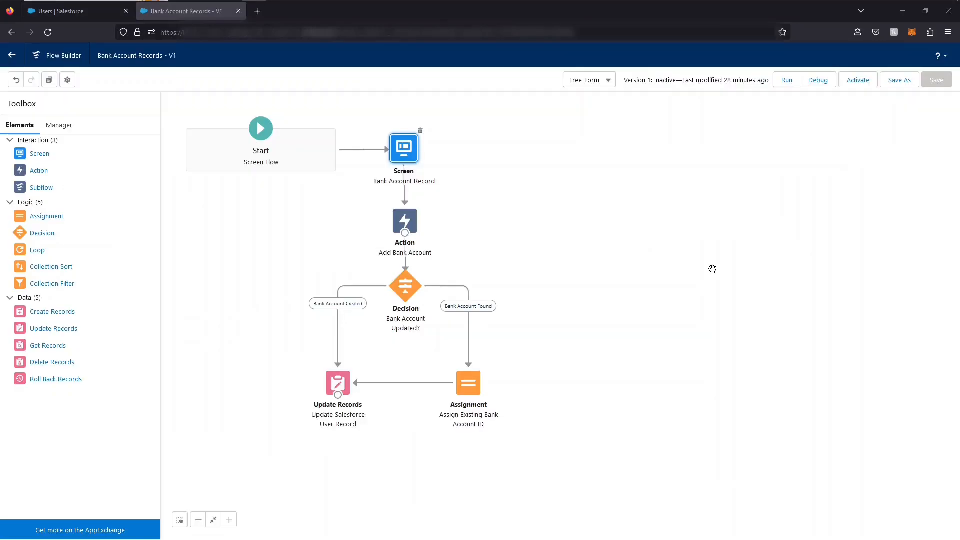
double_click(403, 149)
drag(165, 251, 161, 364)
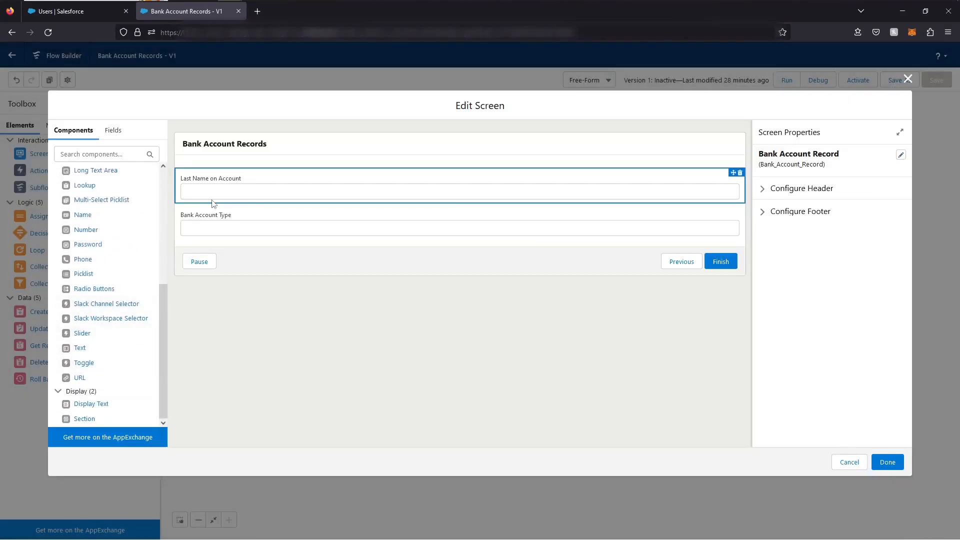
click(745, 176)
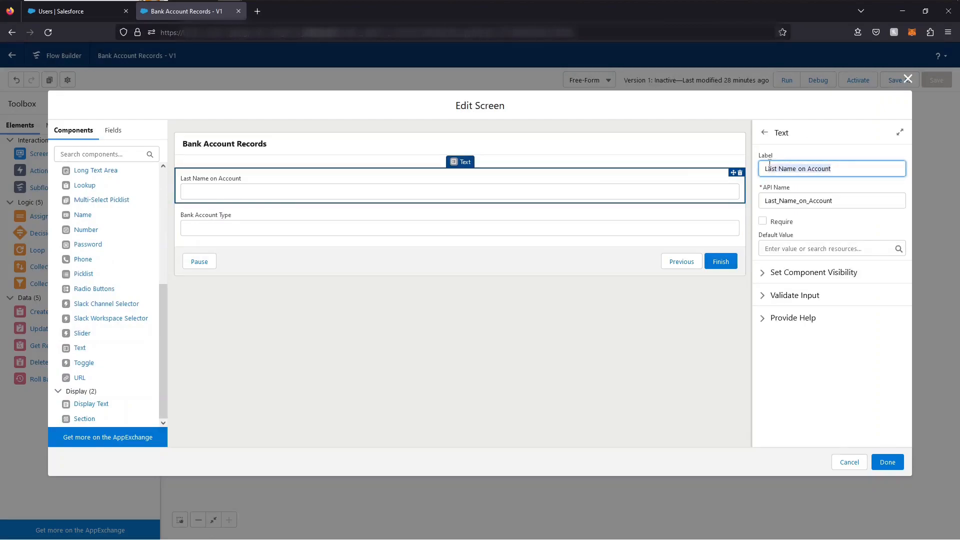
click(306, 219)
click(820, 170)
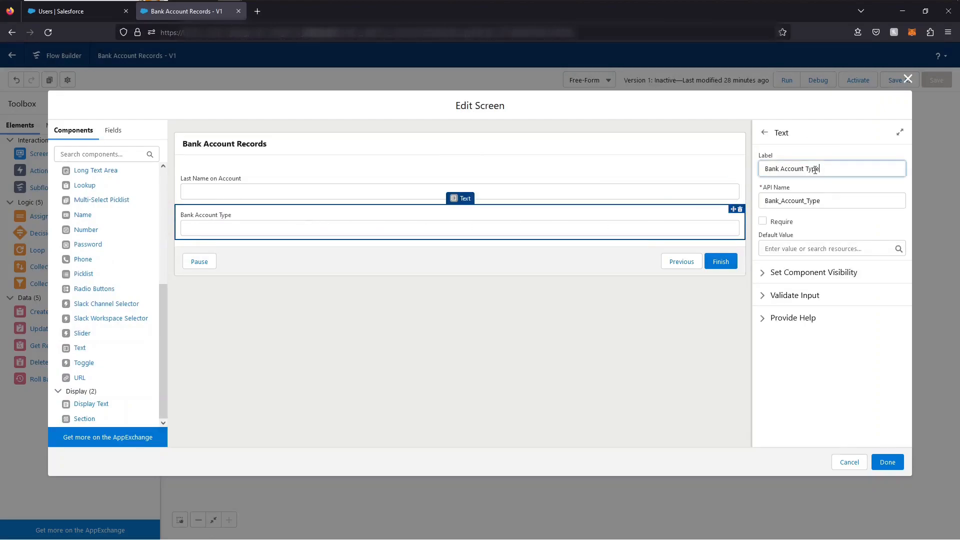
click(907, 78)
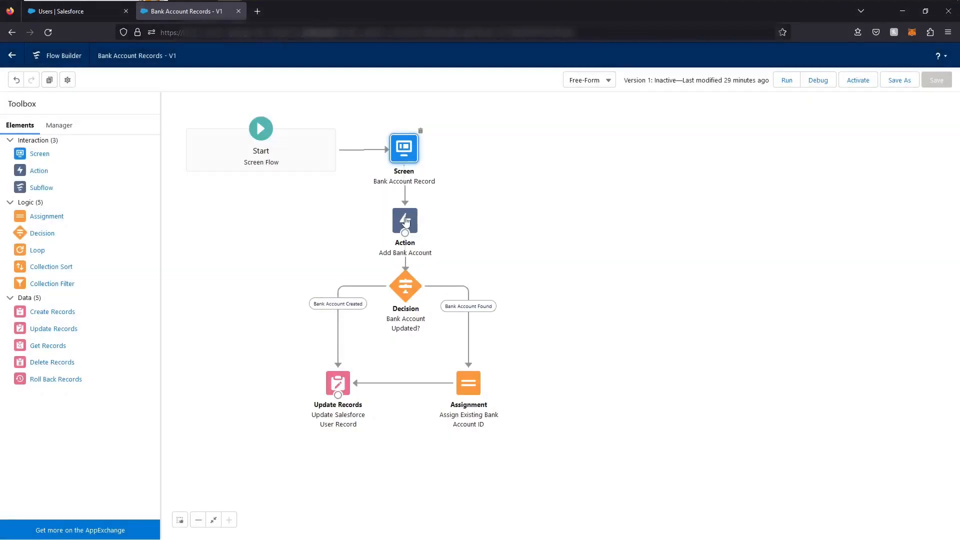
double_click(404, 217)
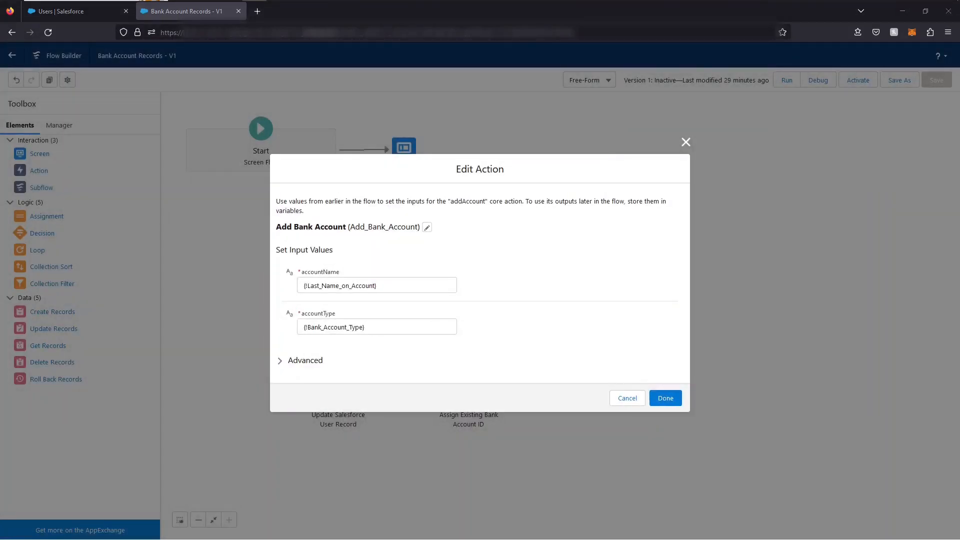
key(Escape)
- Try adding a flow action of type External Service using addAccount, view its input and advanced settings, and cancel it
drag(39, 171, 556, 207)
click(330, 176)
click(300, 214)
click(530, 217)
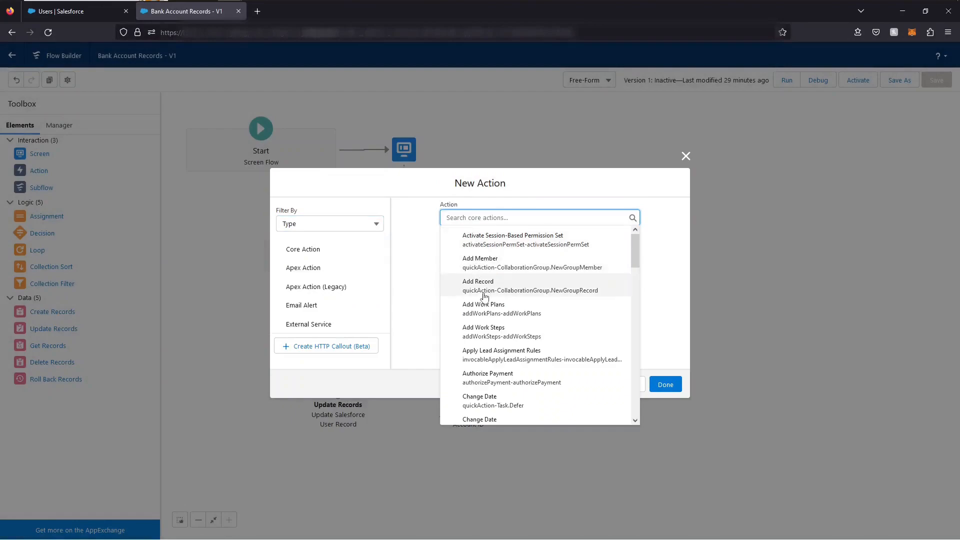
click(310, 324)
click(483, 218)
click(484, 241)
click(520, 225)
click(435, 411)
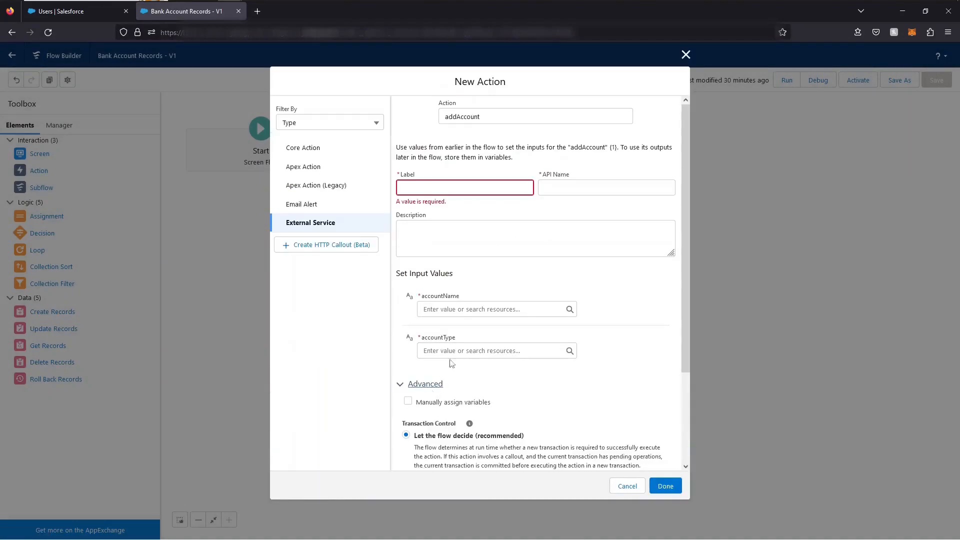
scroll(447, 320, down, 1)
click(627, 486)
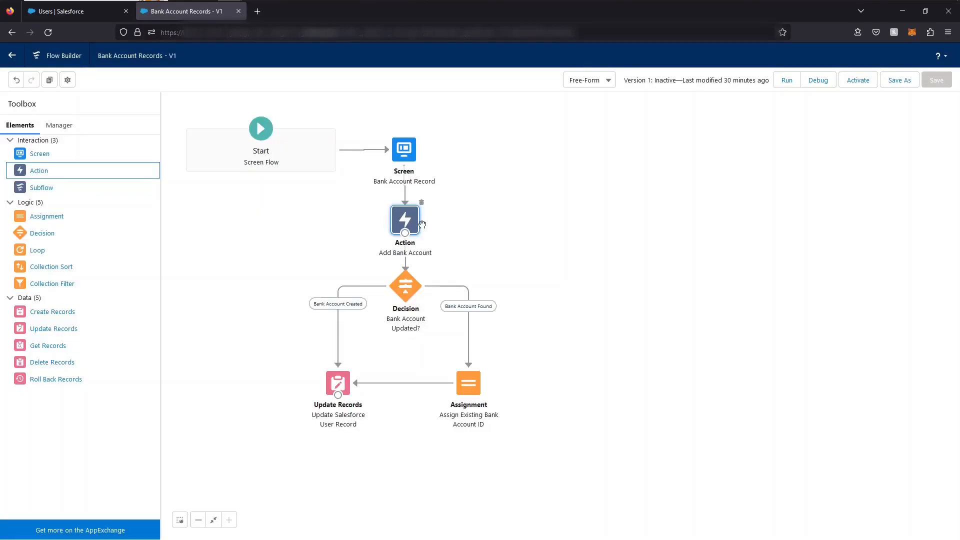
- Examine the screen fields mapped to accountName and accountType in the Add Bank Account action
double_click(403, 215)
click(363, 286)
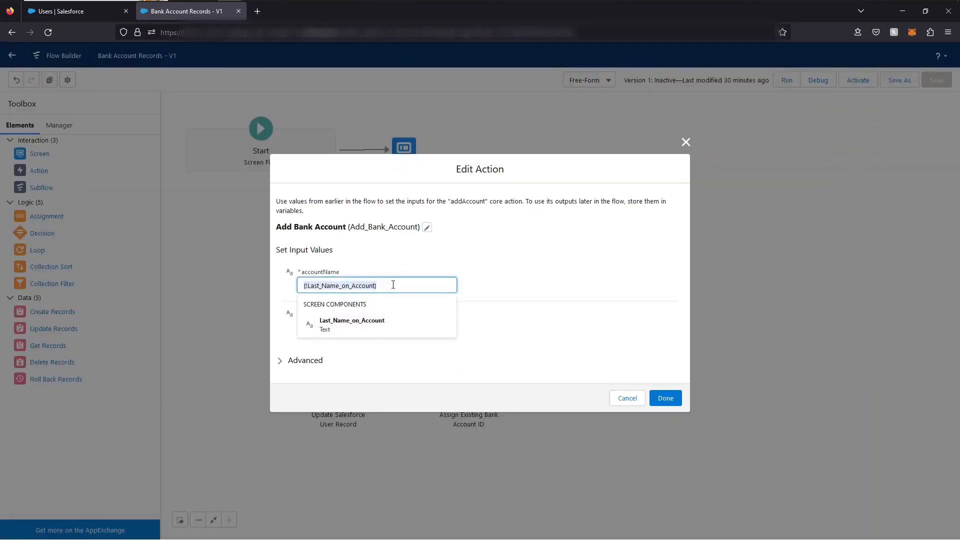
click(419, 257)
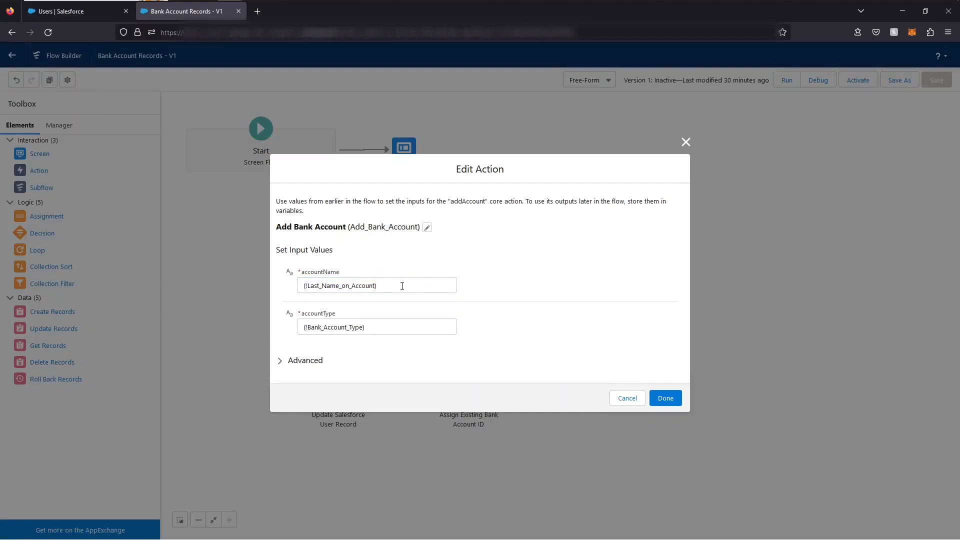
key(Escape)
double_click(410, 232)
click(386, 285)
click(379, 241)
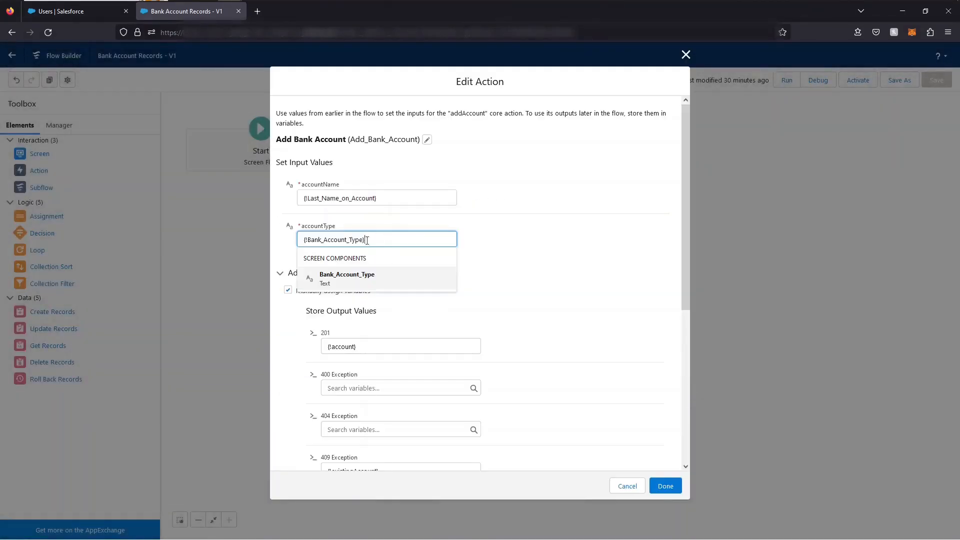
- Examine the variables storing the 201 and 409 Exception outputs in the Add Bank Account action's advanced settings
click(281, 361)
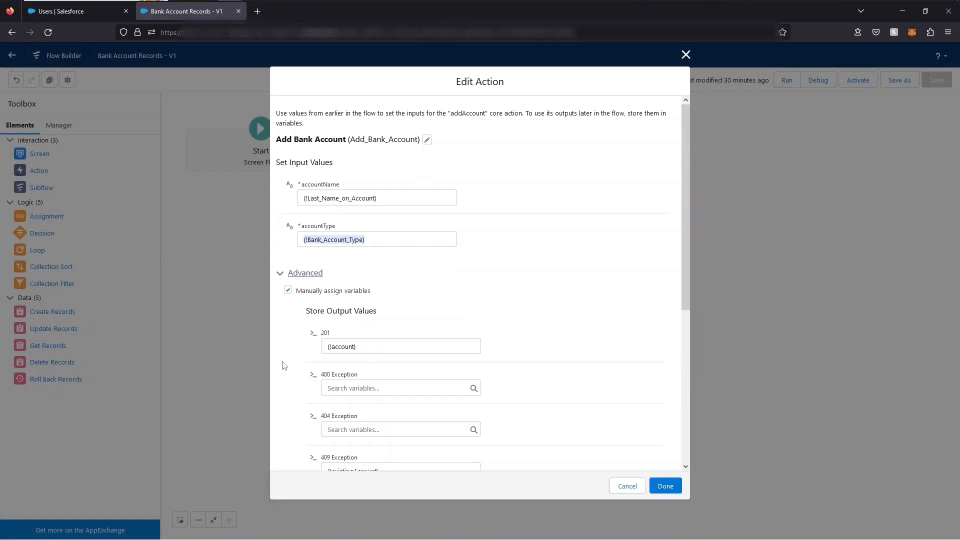
scroll(605, 308, down, 2)
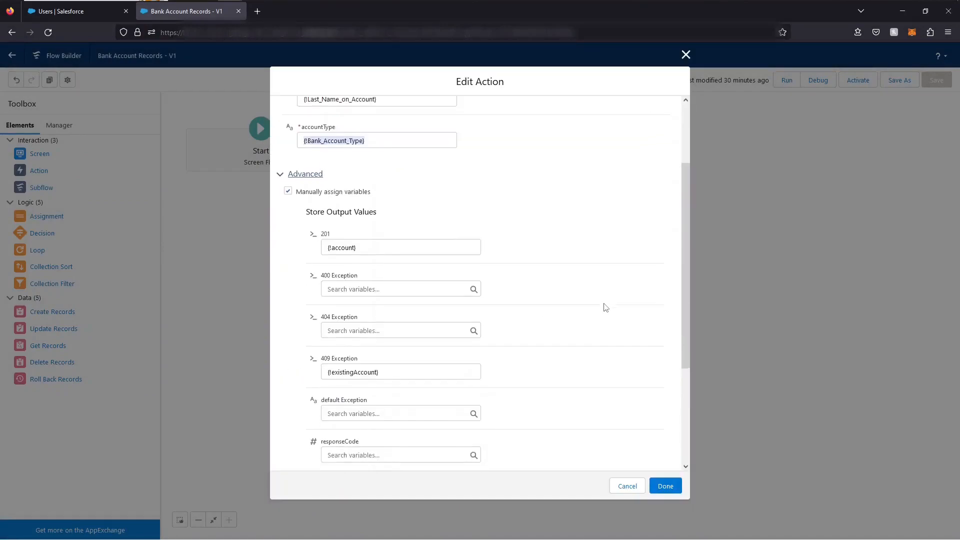
click(379, 244)
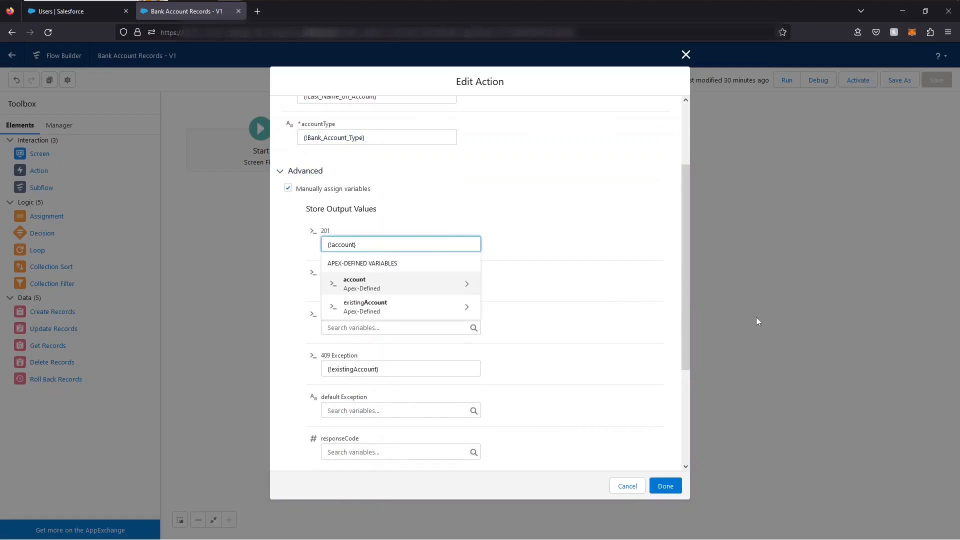
drag(377, 245, 309, 243)
click(384, 368)
key(shift+Home)
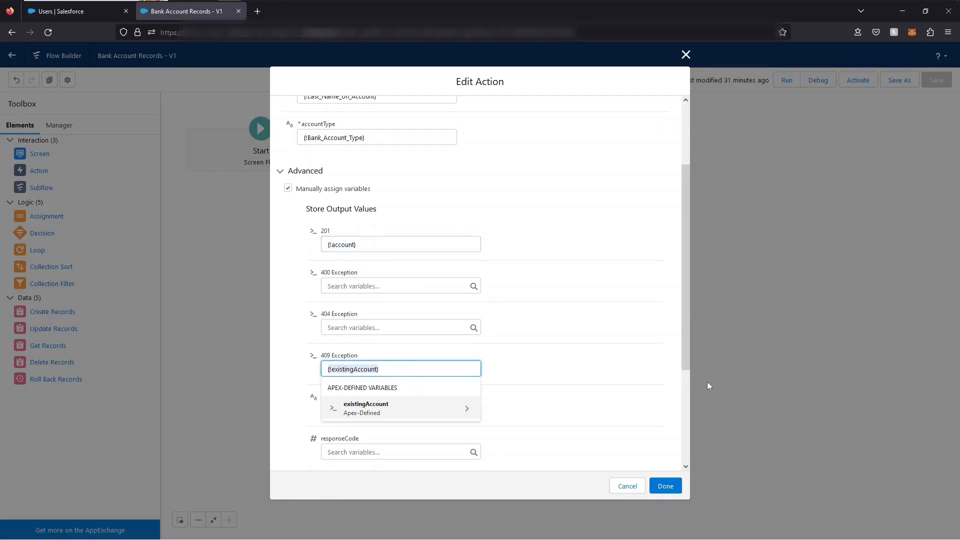
click(391, 245)
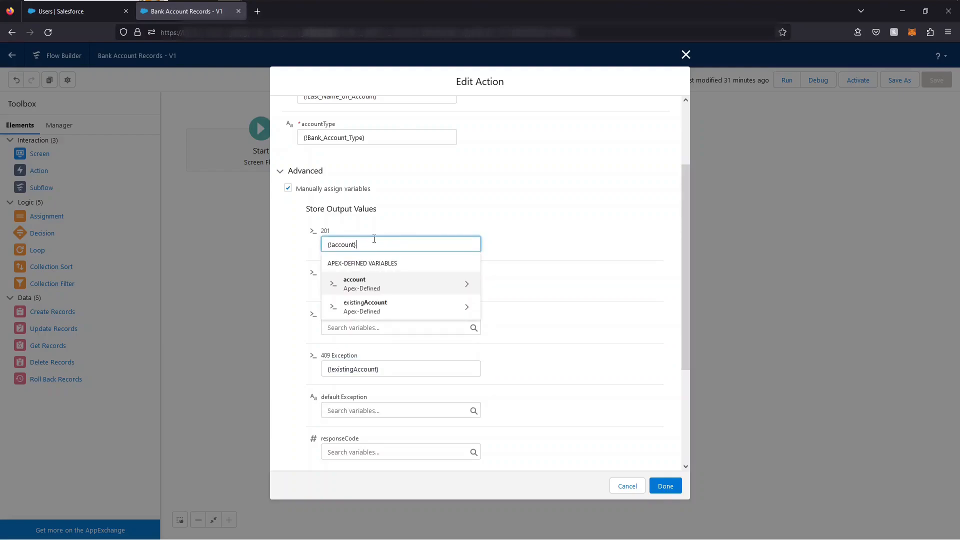
- Check that account is chosen for the 201 output and existingAccount for the 409 Exception output of the Add Bank Account action
click(366, 284)
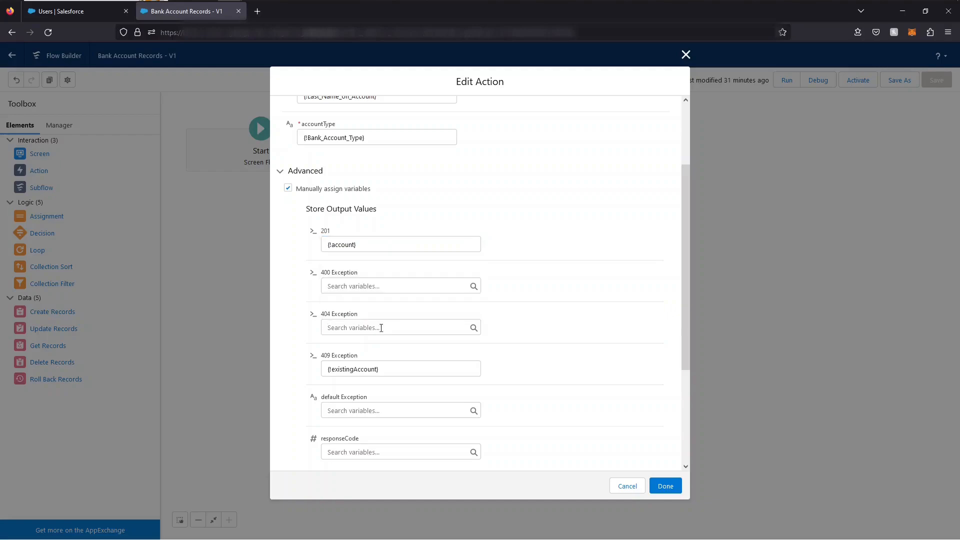
click(386, 370)
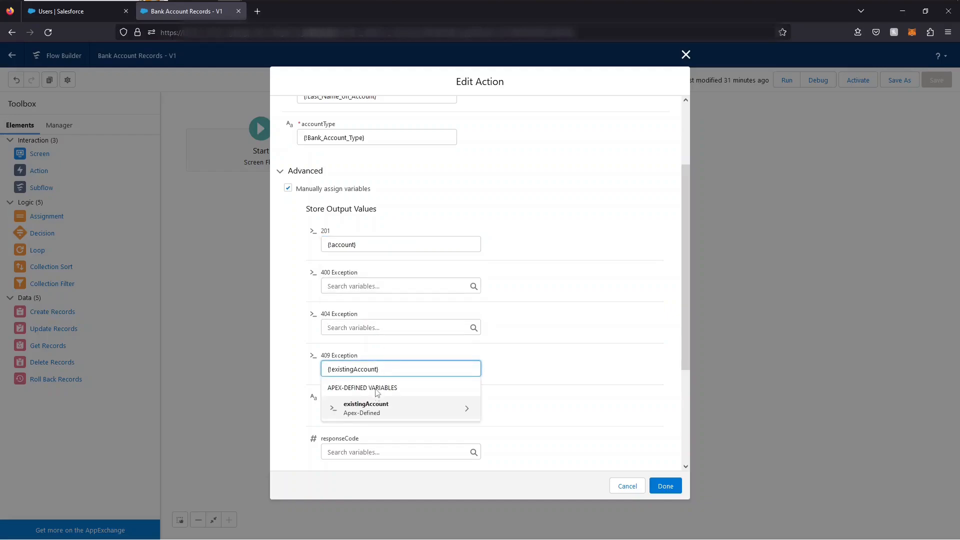
click(370, 411)
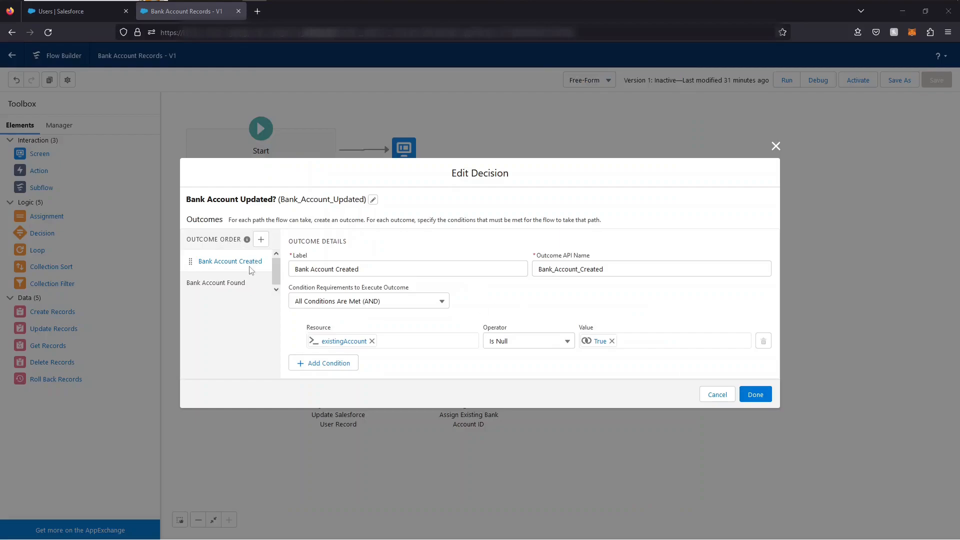
- Review the Bank Account Updated? decision's outcomes and recheck the variable storing the Add Bank Account action's 201 output
drag(191, 264, 218, 260)
click(254, 282)
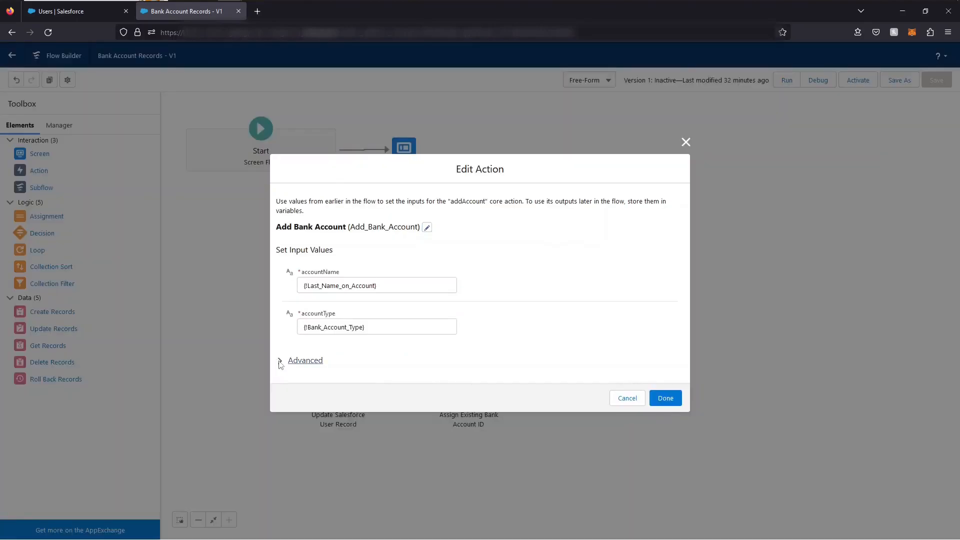
click(279, 362)
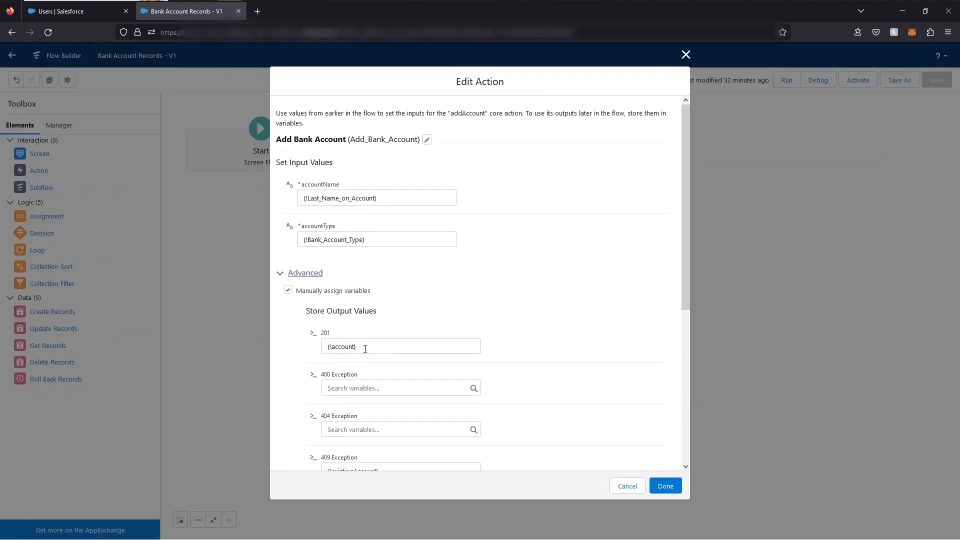
click(365, 348)
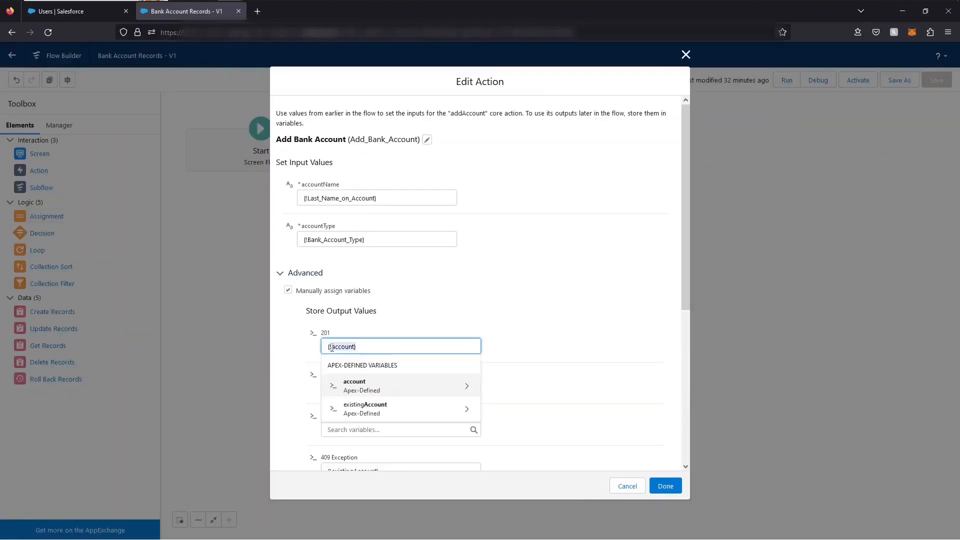
click(628, 487)
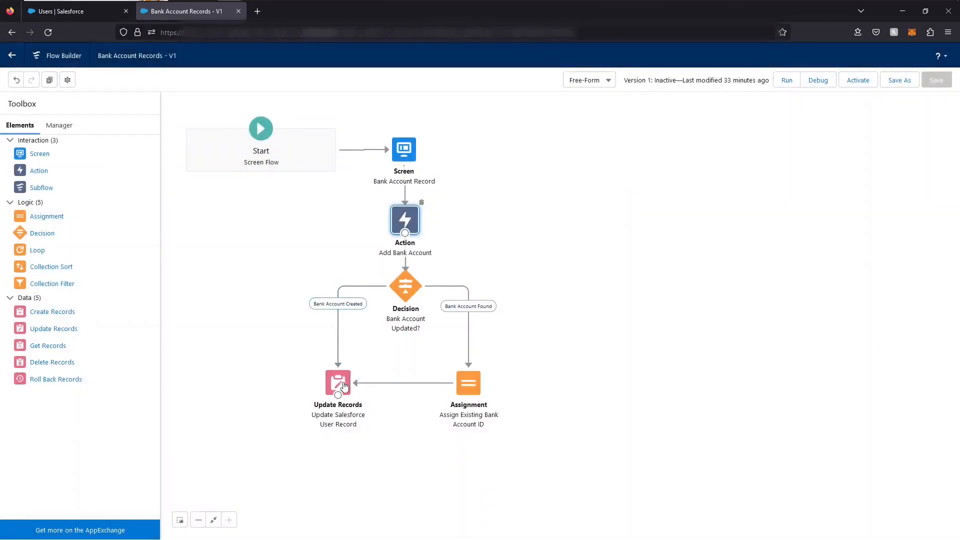
- Examine the user filter condition and the Account_ID__c and Account_Type__c values in the Update Salesforce User Record element
double_click(335, 378)
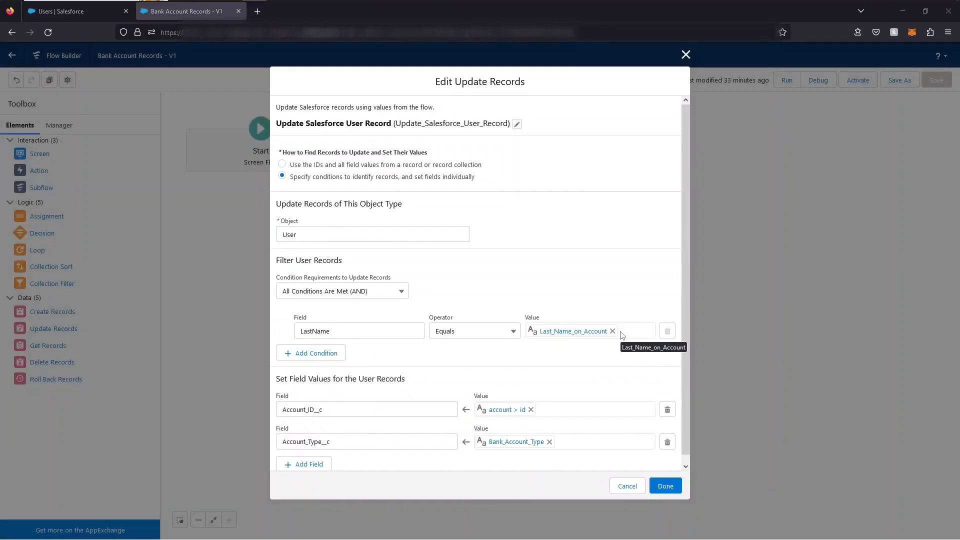
scroll(575, 375, down, 1)
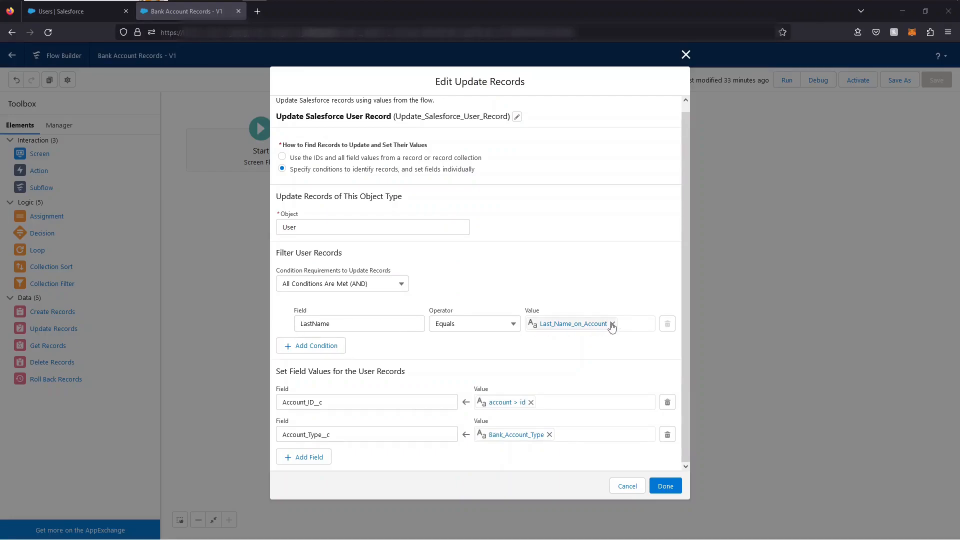
drag(330, 403, 278, 401)
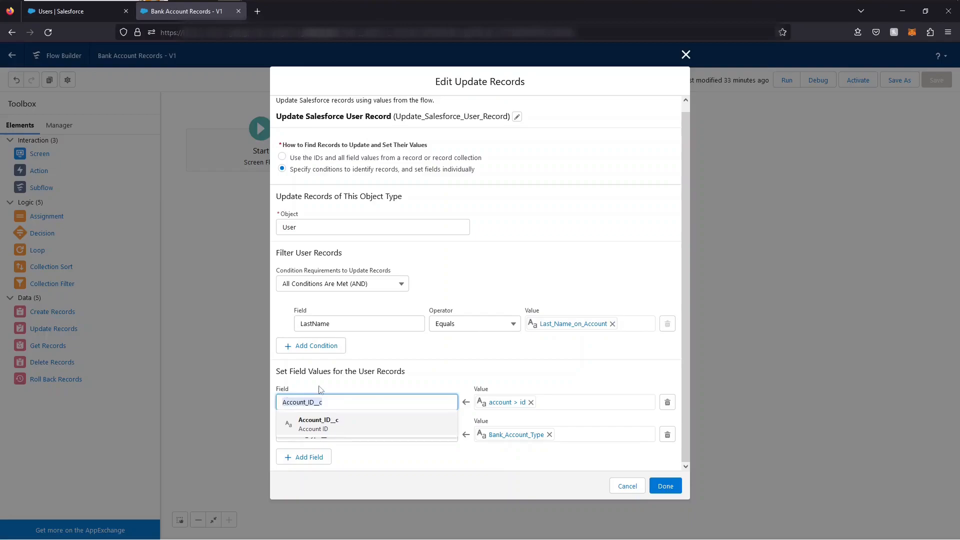
click(395, 392)
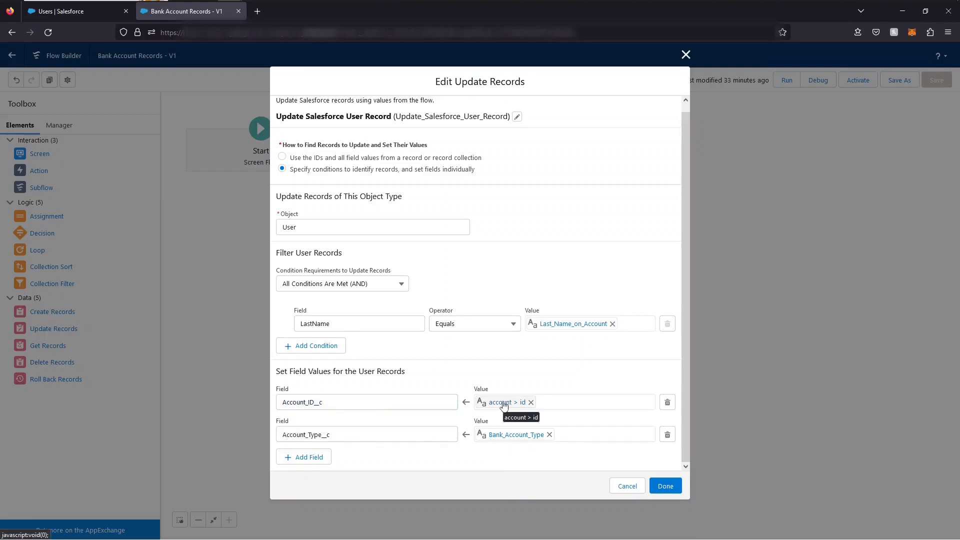
drag(330, 434, 282, 436)
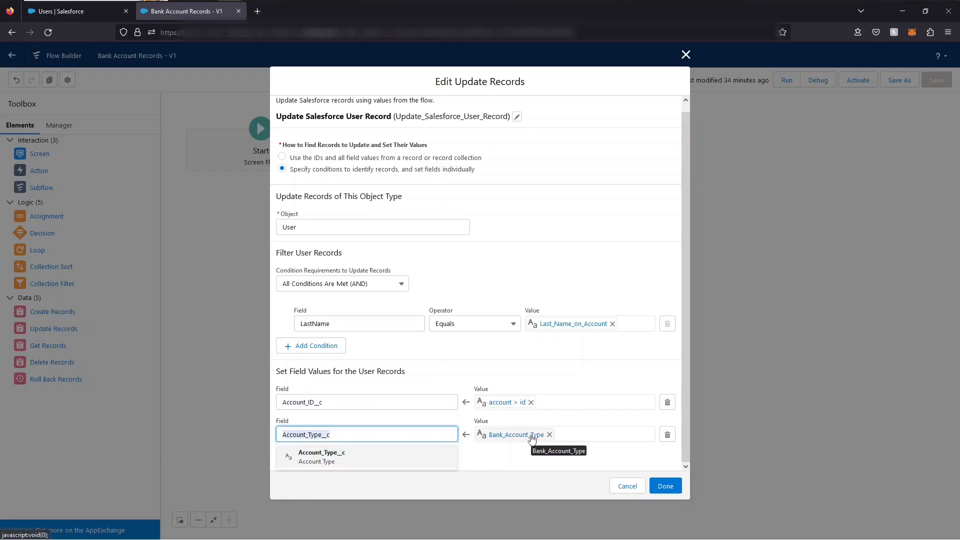
key(Escape)
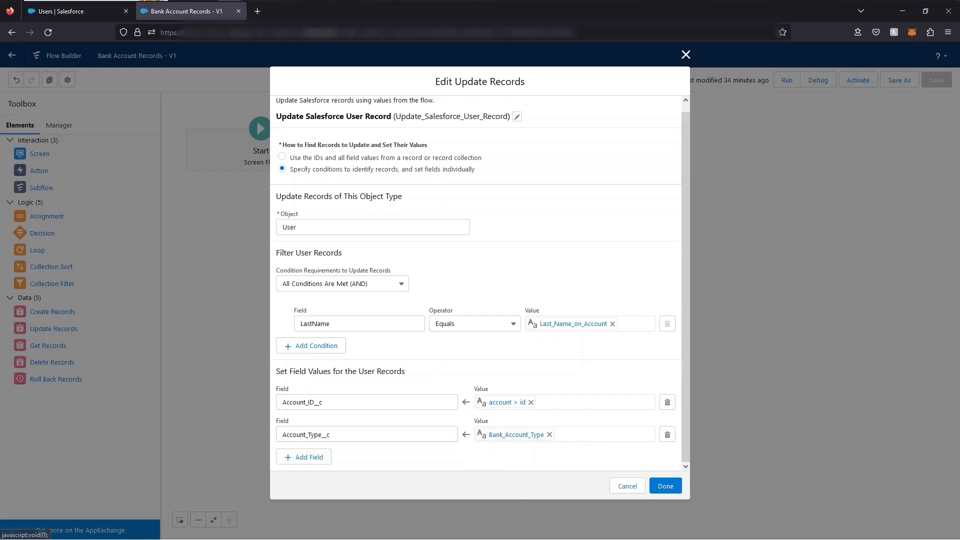
key(Escape)
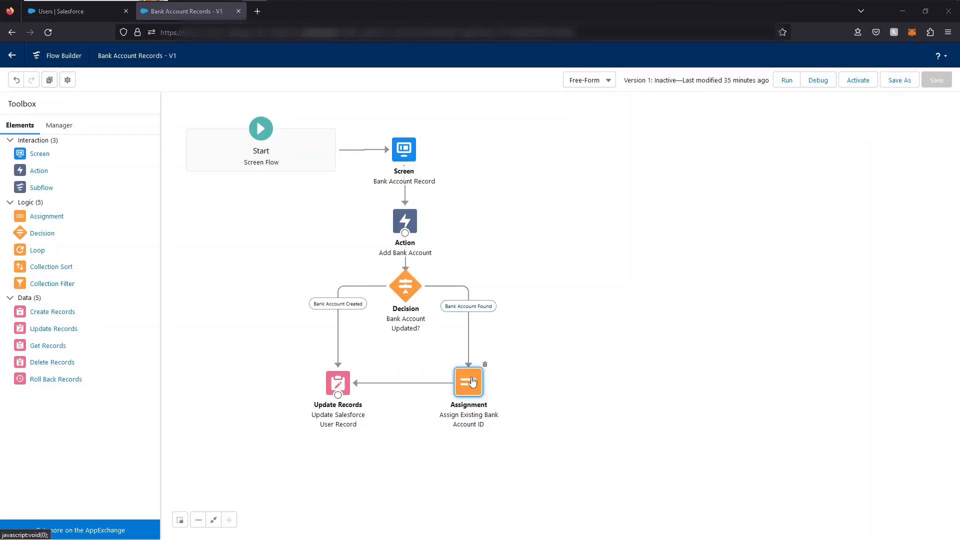
- Examine the variable and value in the Assign Existing Bank Account ID assignment, and recheck the Update Salesforce User Record element
double_click(471, 382)
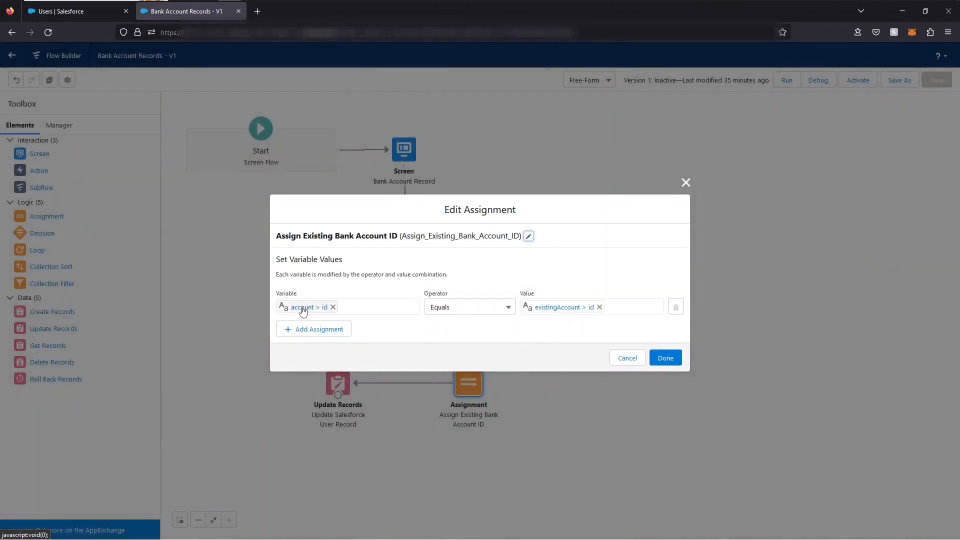
click(308, 309)
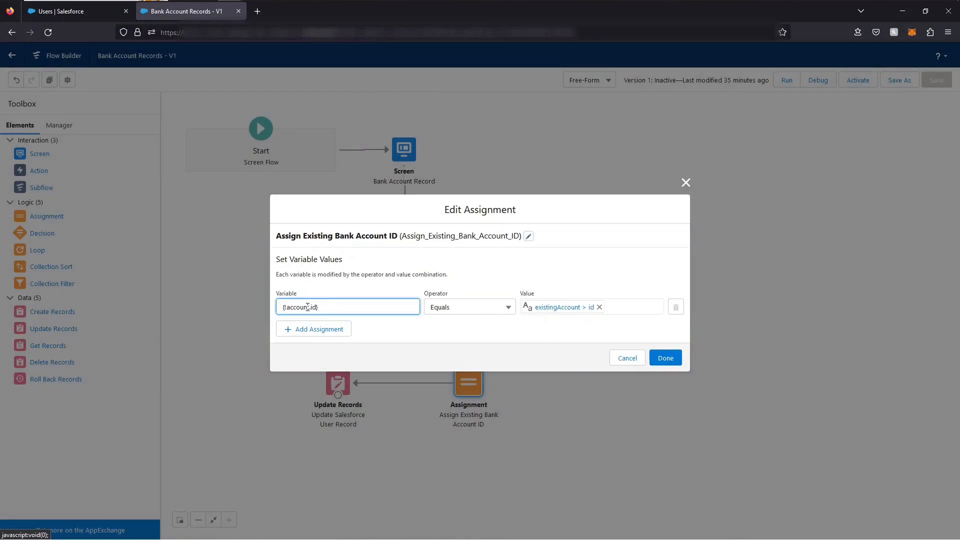
click(373, 296)
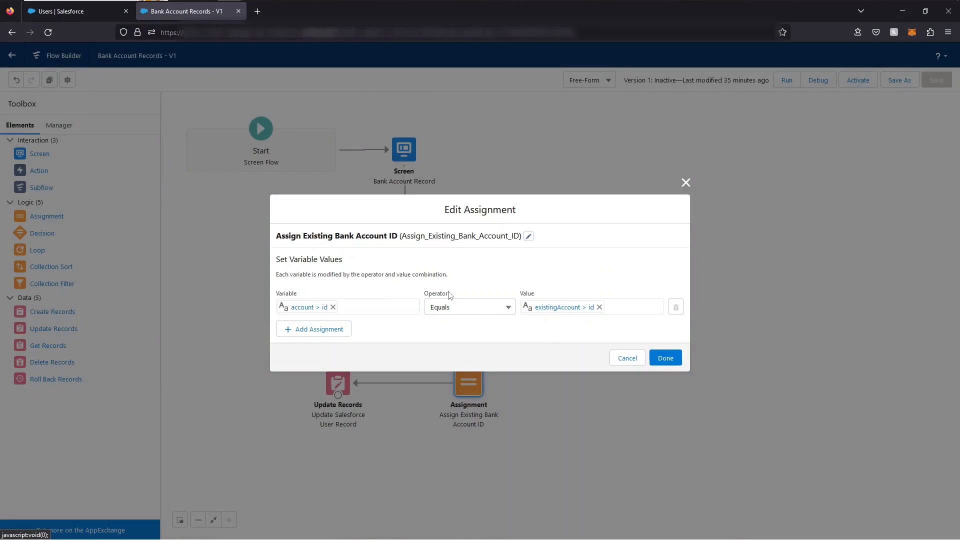
click(563, 310)
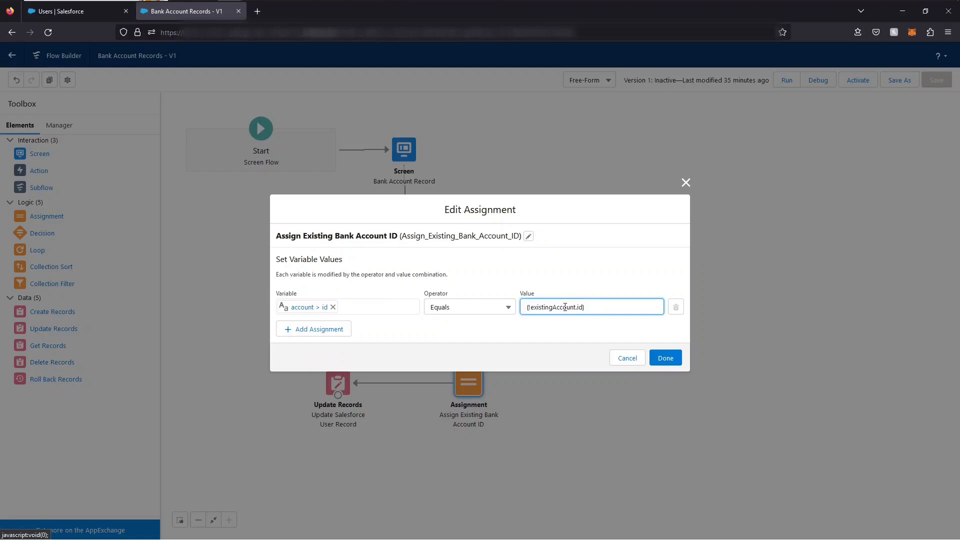
click(578, 275)
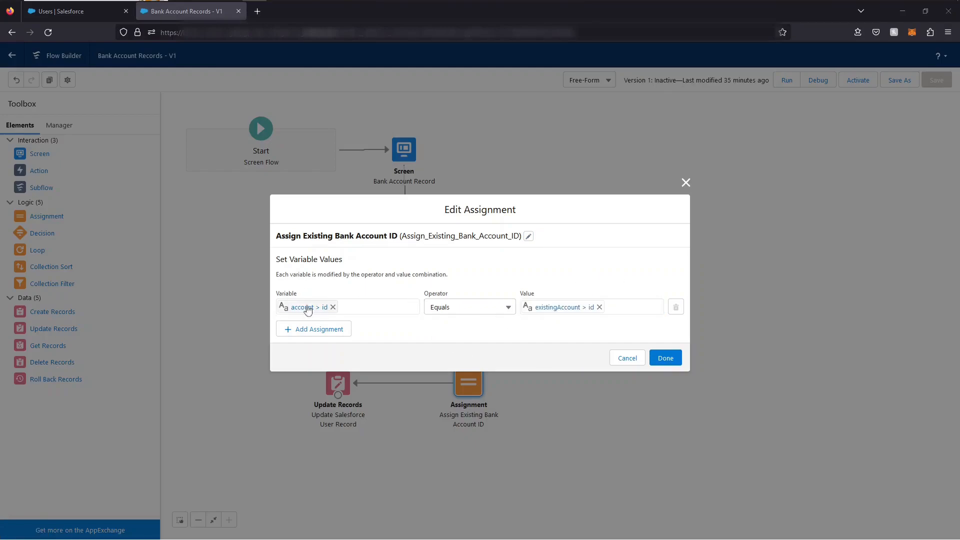
click(625, 358)
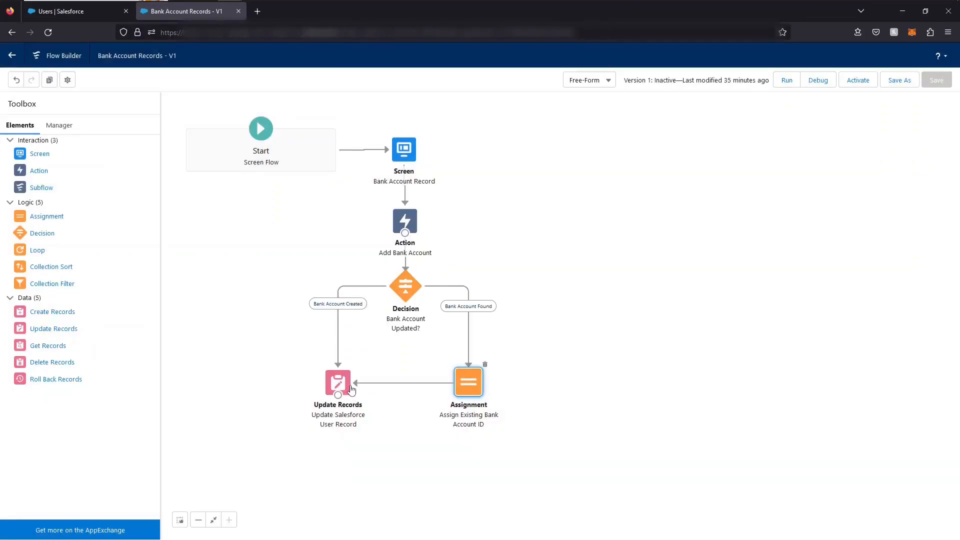
double_click(338, 383)
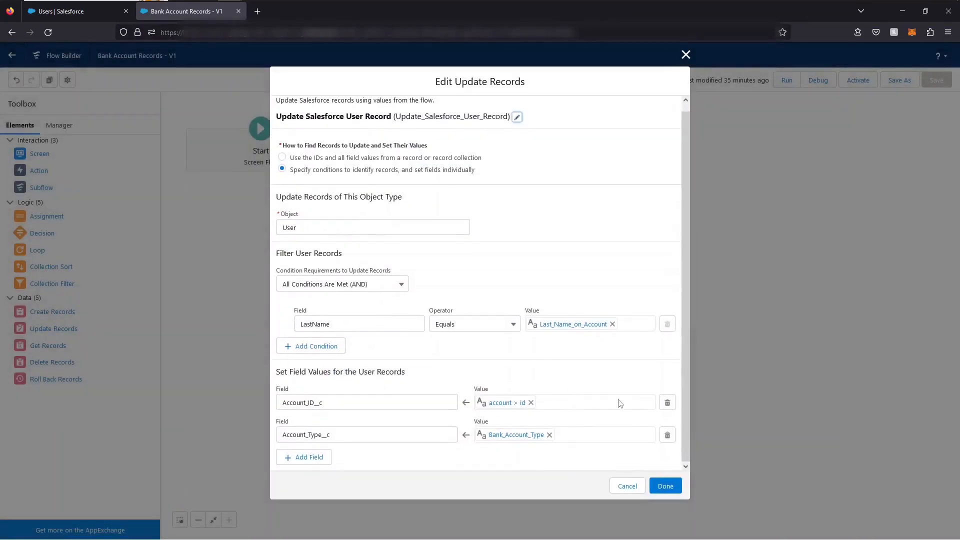
key(Escape)
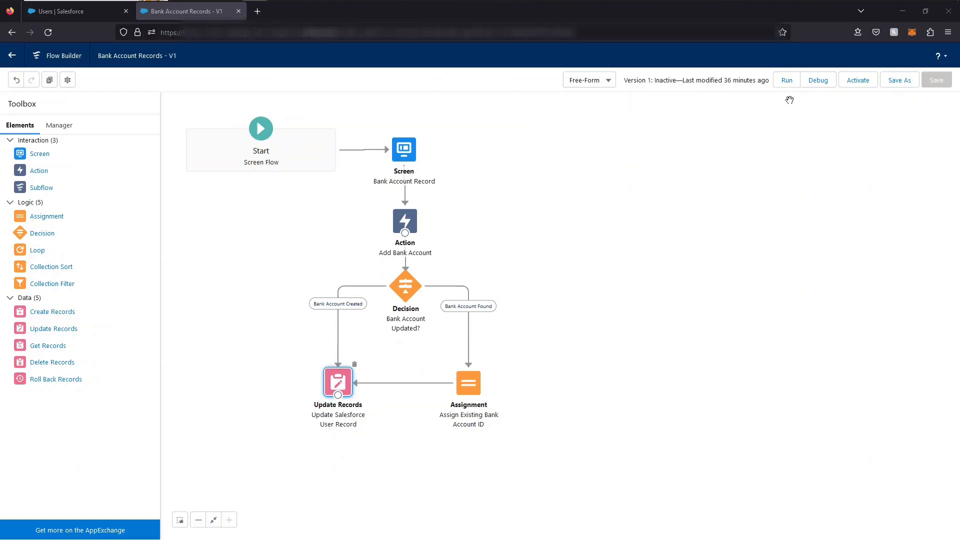
- Debug the flow, entering the account holder's last name and Checking as the bank account type, and submit the screen
click(818, 80)
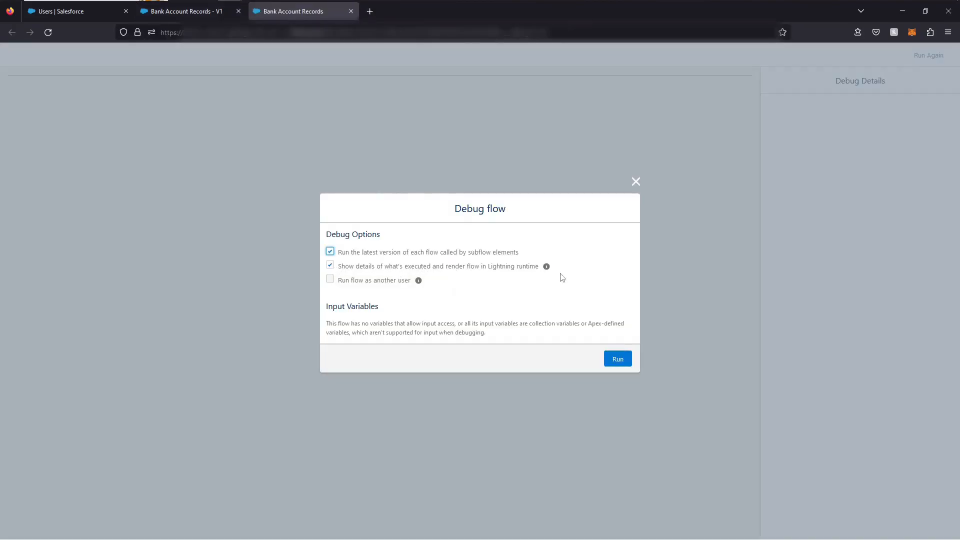
click(611, 365)
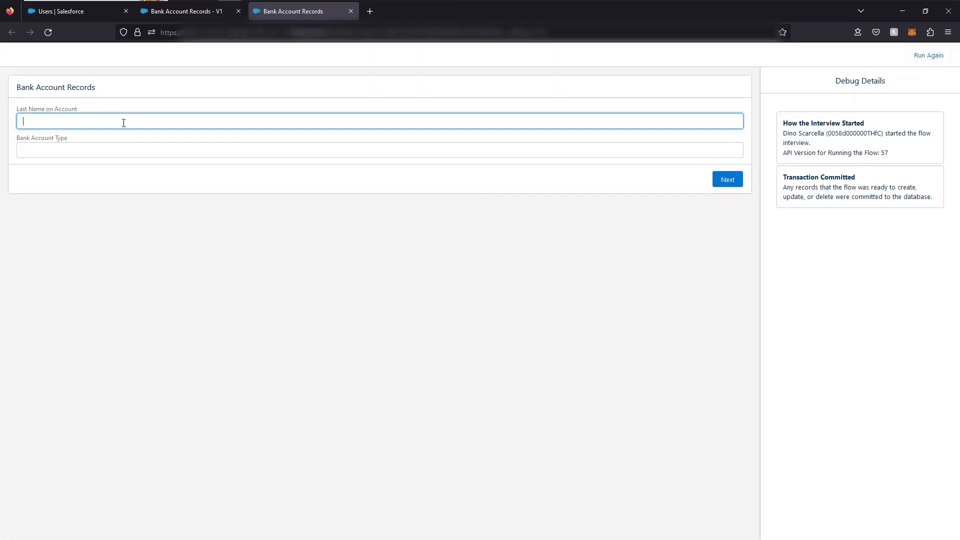
click(124, 123)
text(Thompson)
key(Tab)
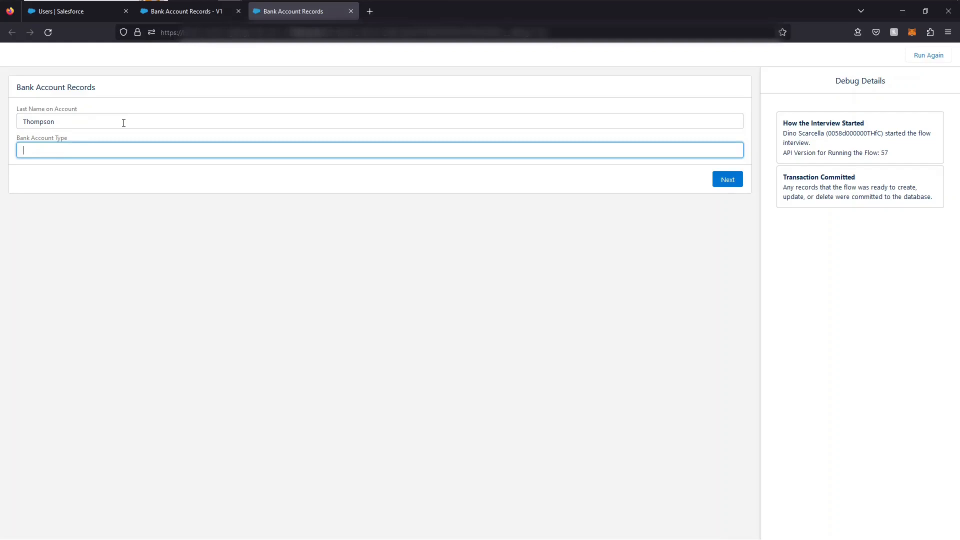
text(Checking)
click(730, 183)
- Examine the screen values and the Add Bank Account action's existingAccount and account outputs in the debug details
scroll(814, 278, up, 3)
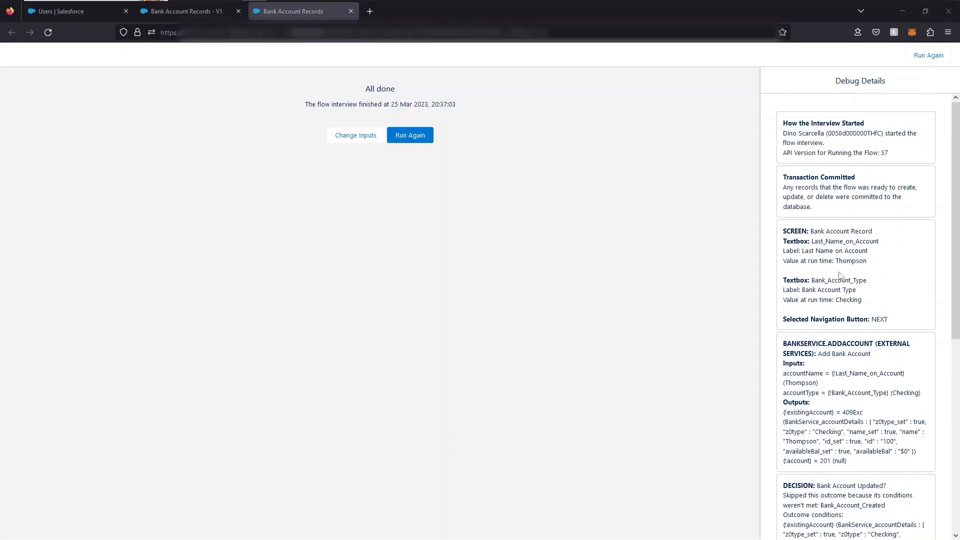
double_click(848, 300)
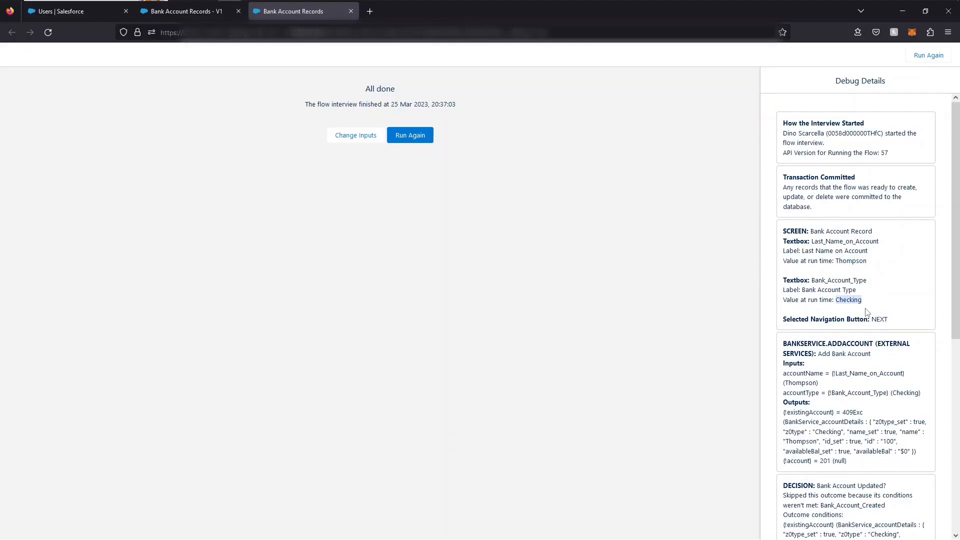
scroll(792, 303, down, 2)
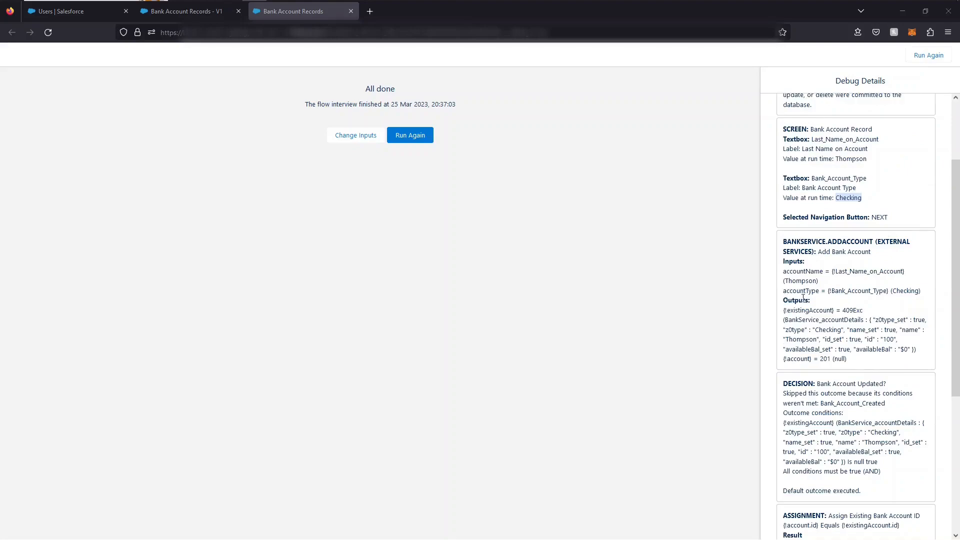
mouse_move(785, 308)
mouse_down()
mouse_move(852, 310)
mouse_move(787, 311)
mouse_up()
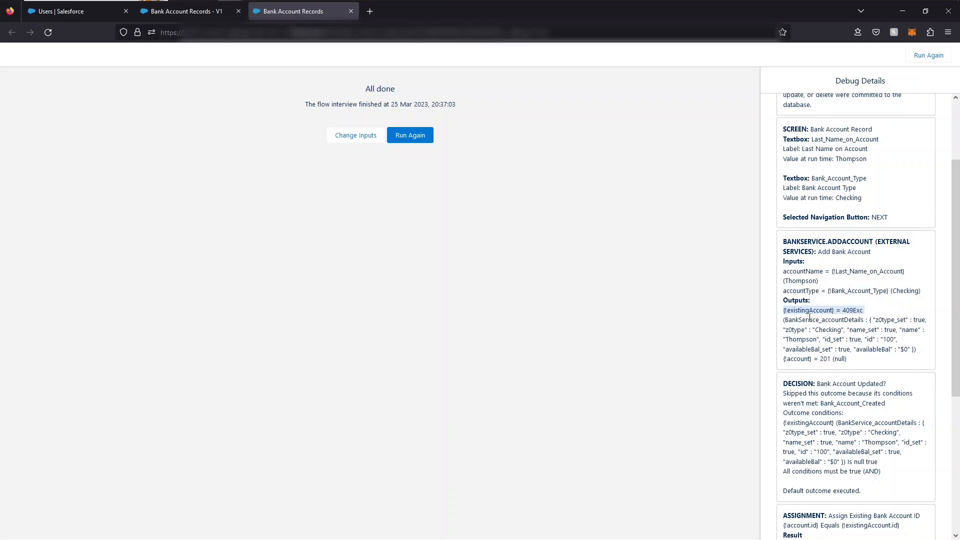
drag(782, 359, 847, 360)
scroll(921, 368, down, 2)
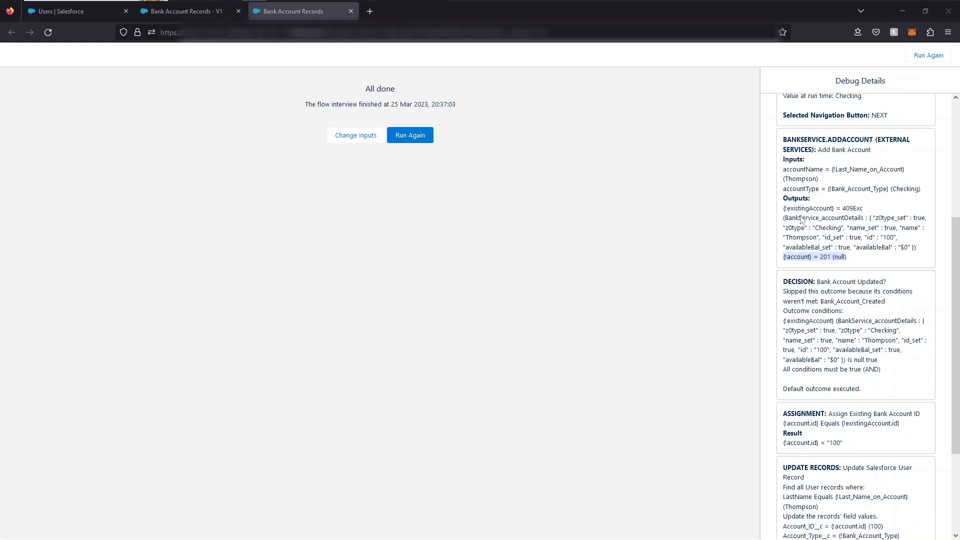
drag(786, 209, 834, 208)
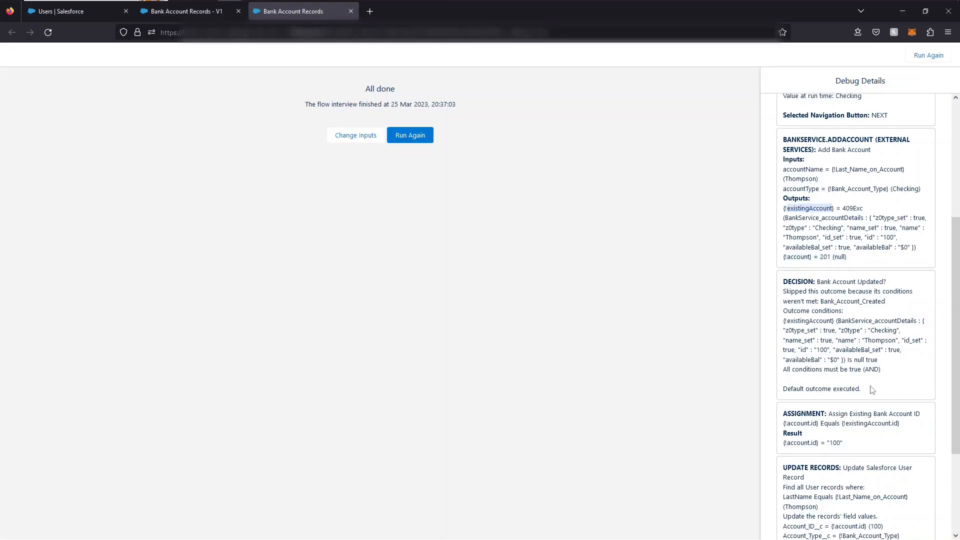
- Examine the decision outcome executed and the Assign Existing Bank Account ID assignment in the debug details
drag(873, 389, 781, 389)
scroll(781, 389, down, 2)
drag(783, 321, 819, 323)
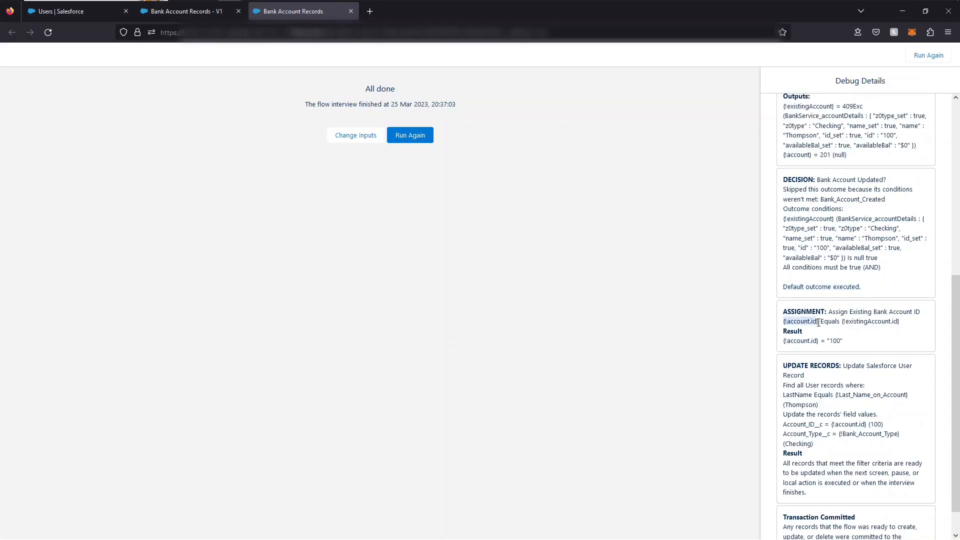
click(848, 319)
drag(846, 321, 896, 323)
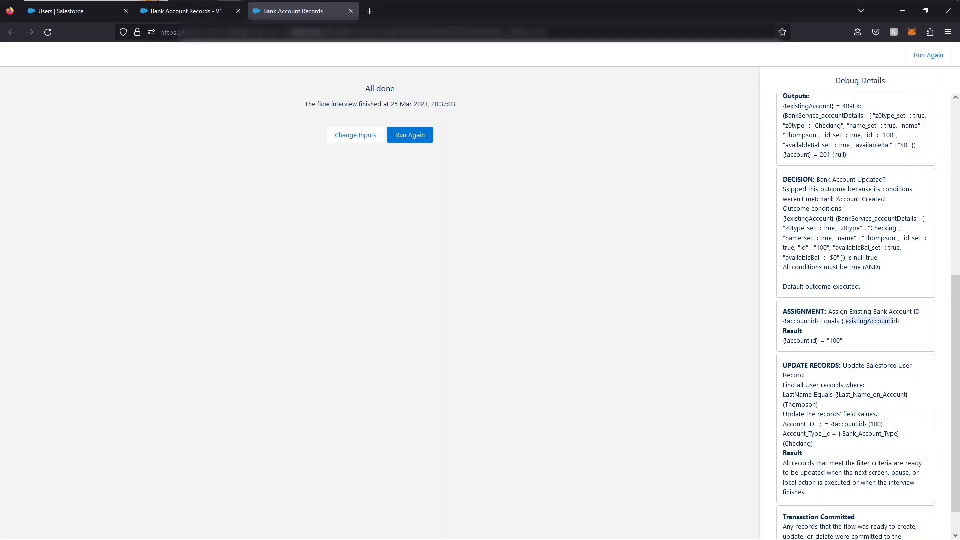
click(815, 361)
- Examine the last name filter and the account ID and type values of the Update Records element in the debug details
scroll(815, 361, down, 1)
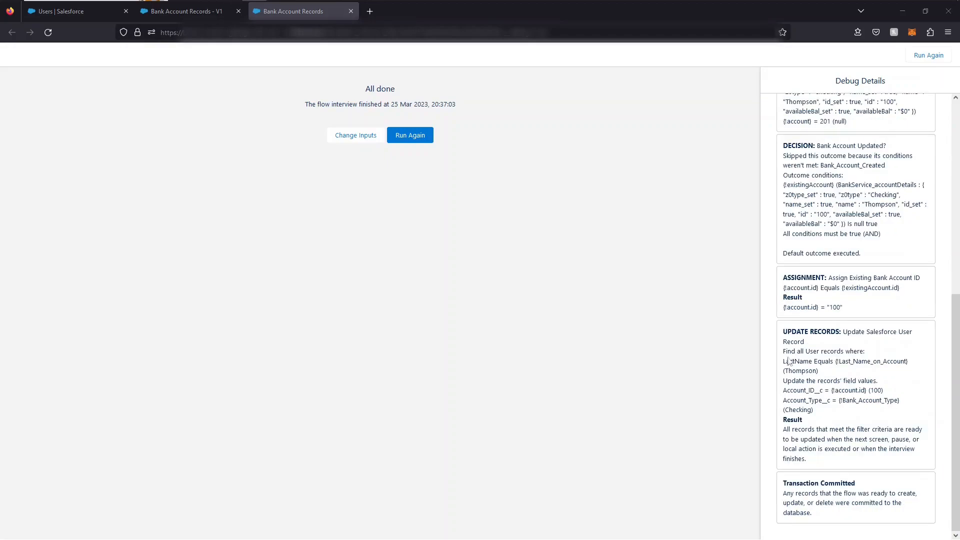
drag(783, 361, 867, 391)
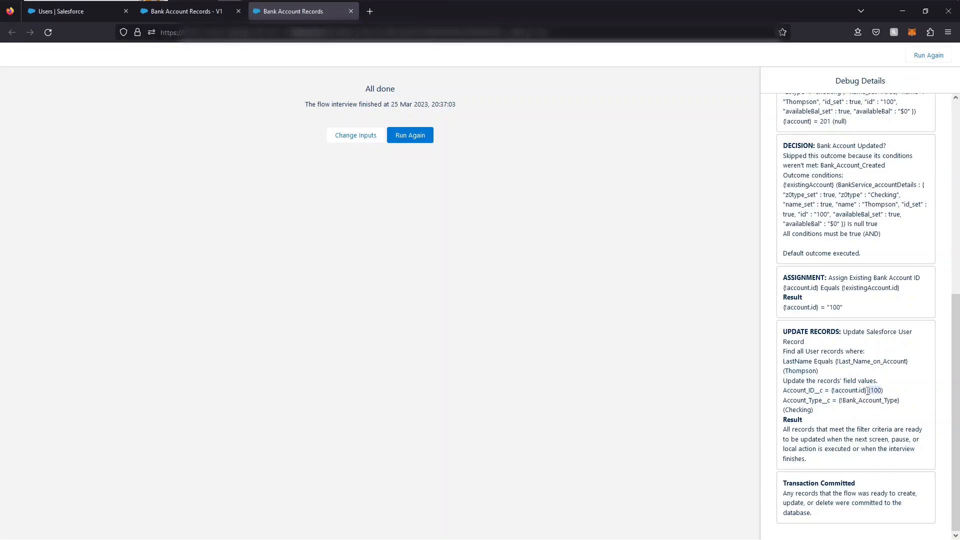
mouse_move(783, 400)
mouse_down()
mouse_move(830, 401)
mouse_move(785, 410)
mouse_up()
click(254, 1)
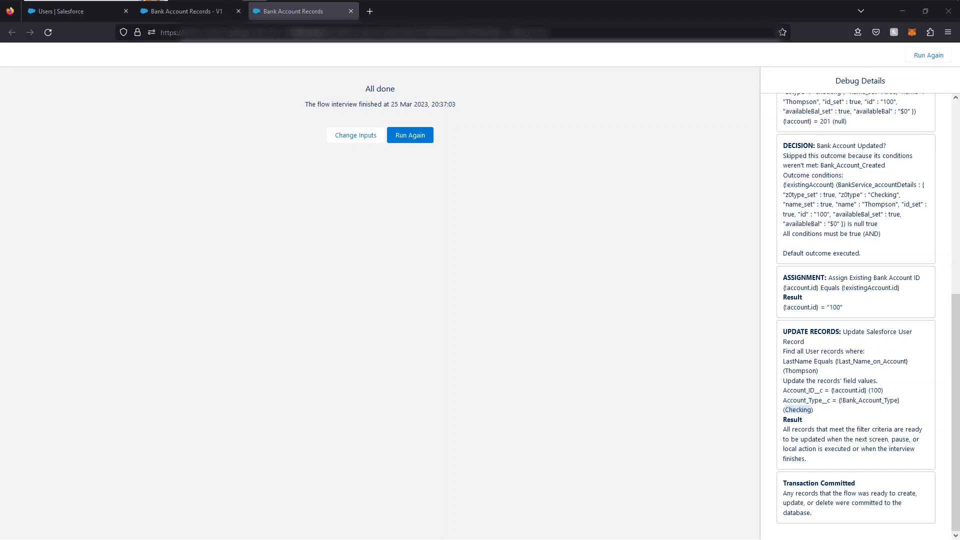